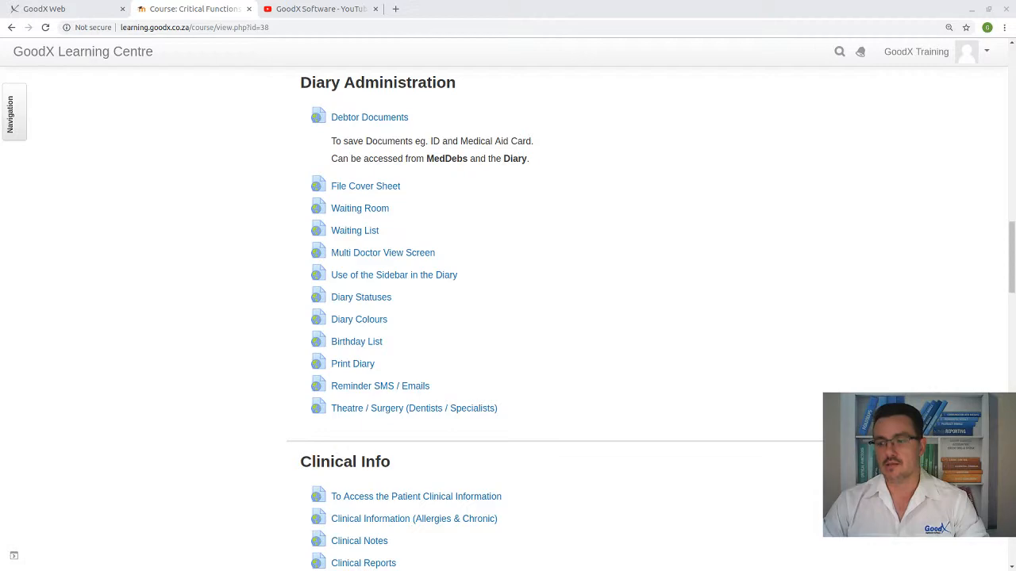
- Review the Diary Administration, Clinical Info and Billing topics on the Critical Functions course page
scroll(567, 204, "up", 8)
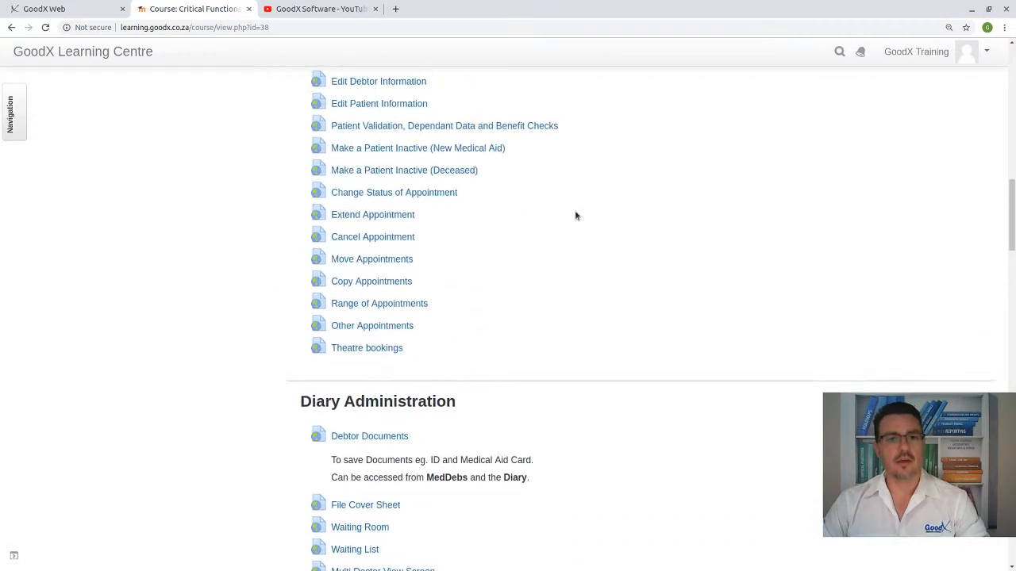
scroll(577, 216, "down", 6)
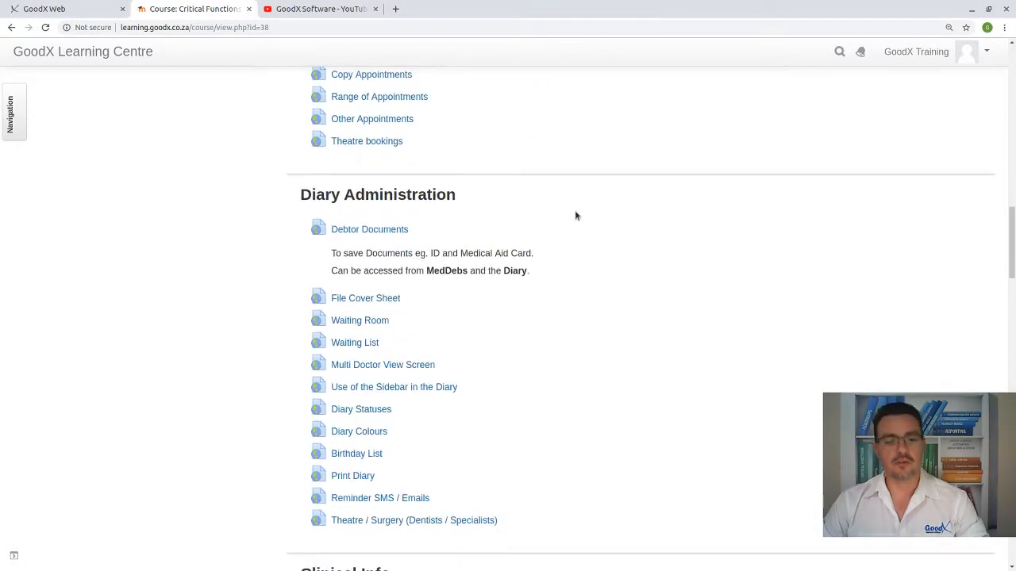
scroll(576, 216, "down", 5)
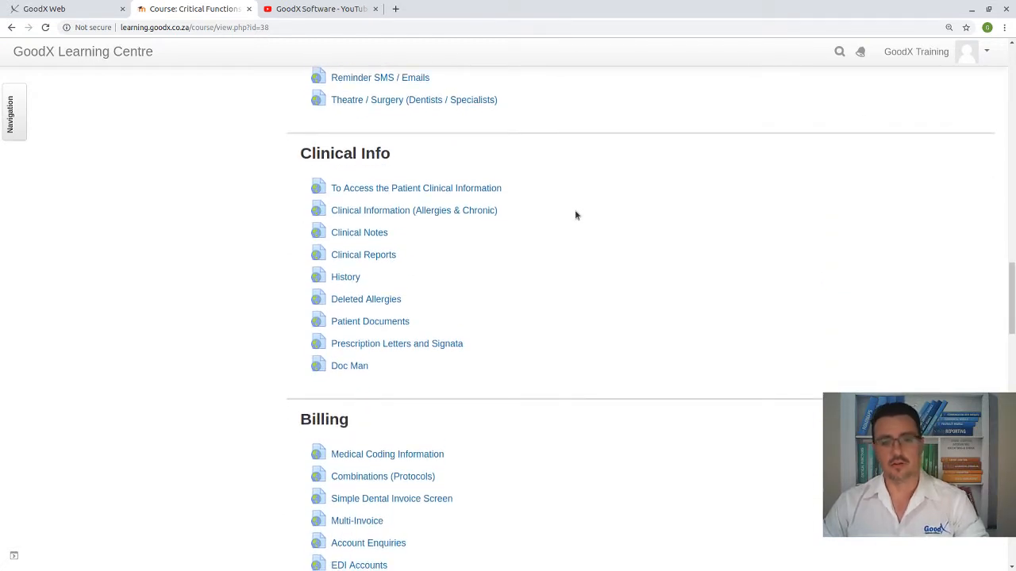
scroll(576, 216, "down", 1)
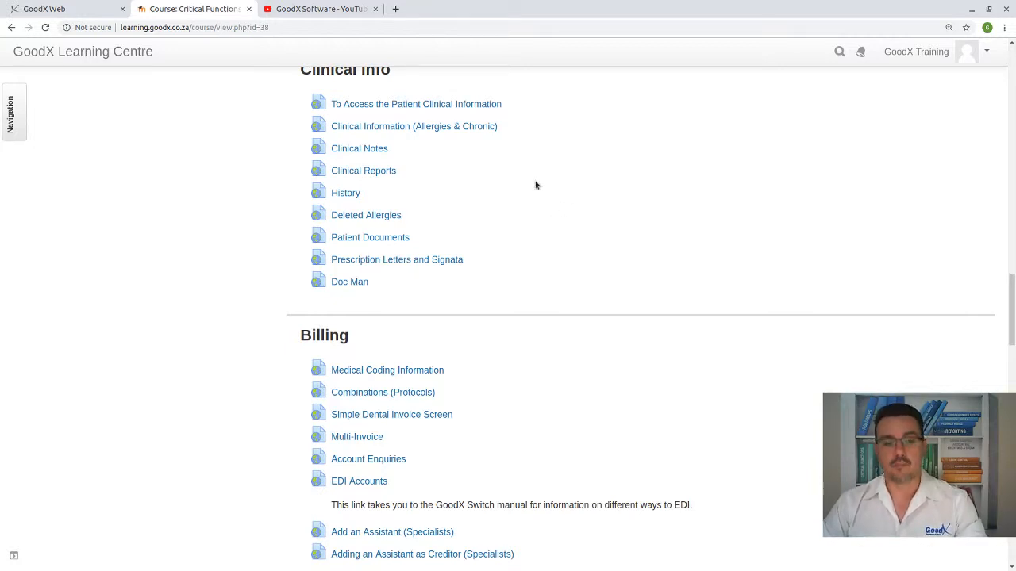
scroll(535, 185, "down", 2)
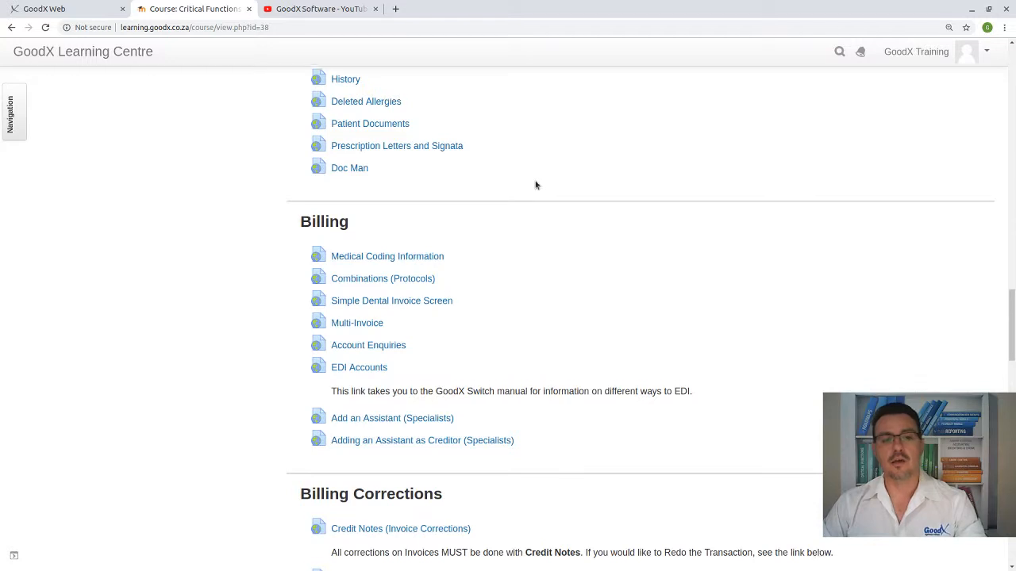
scroll(535, 185, "down", 2)
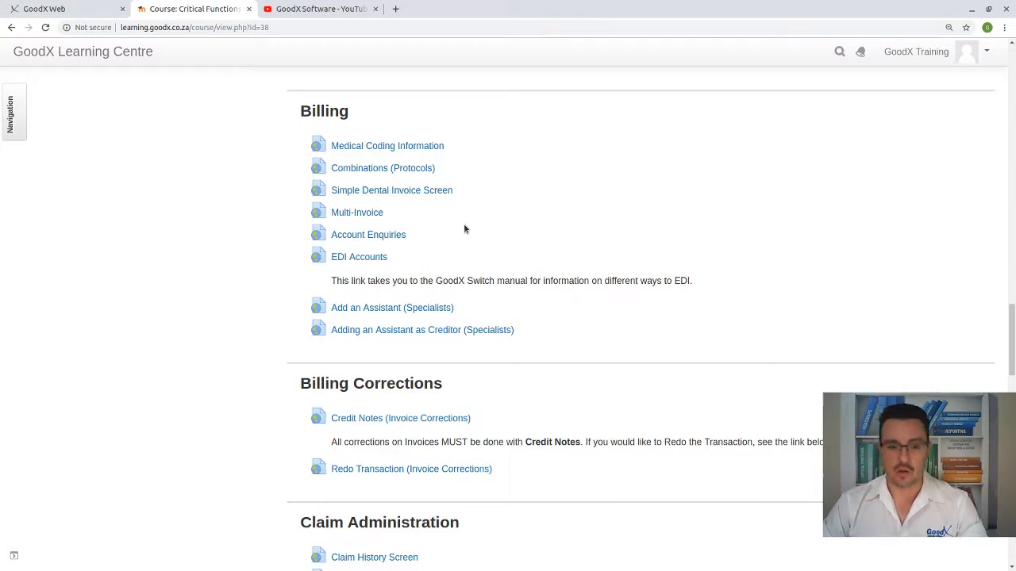
scroll(465, 227, "down", 1)
scroll(465, 226, "down", 1)
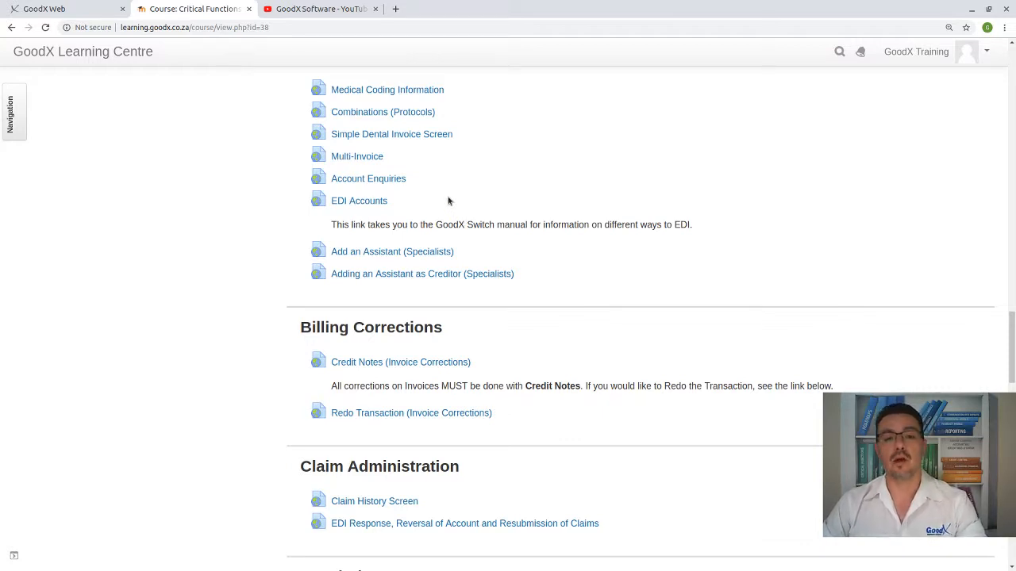
scroll(428, 151, "up", 2)
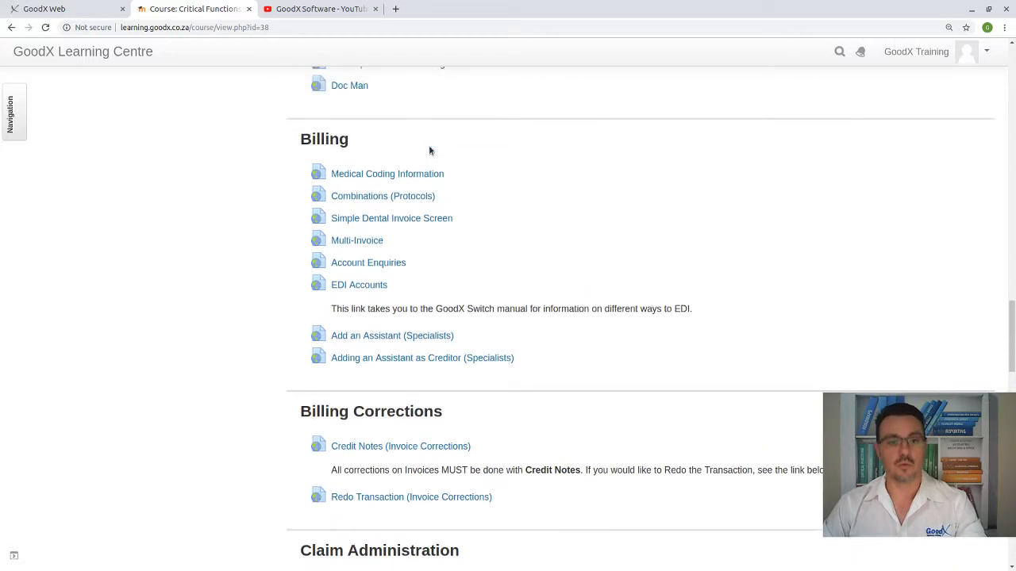
scroll(439, 152, "down", 3)
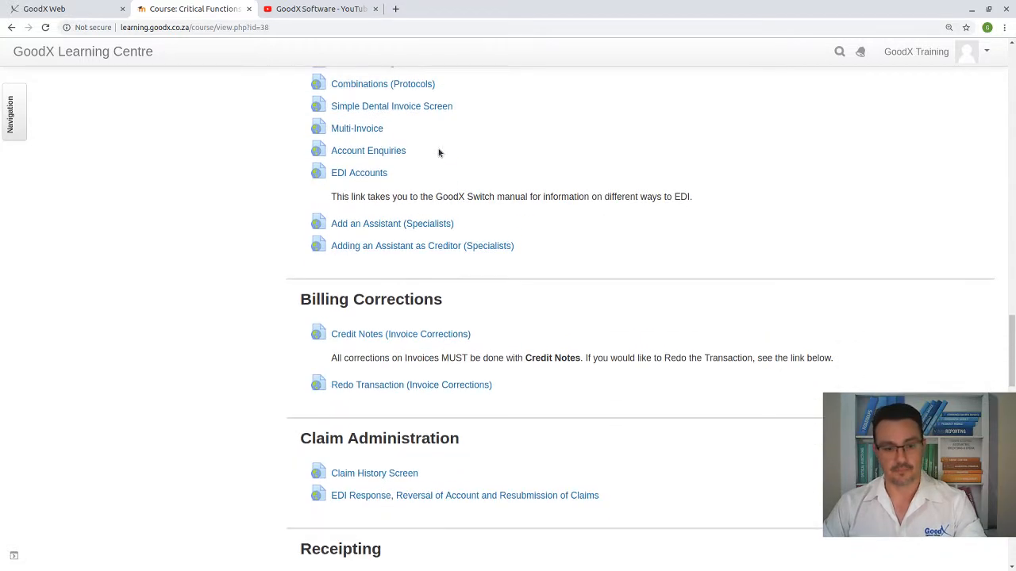
- Examine the Billing Corrections, Claim Administration and Receipting topics on the course page, including the credit note guidance
scroll(439, 153, "down", 4)
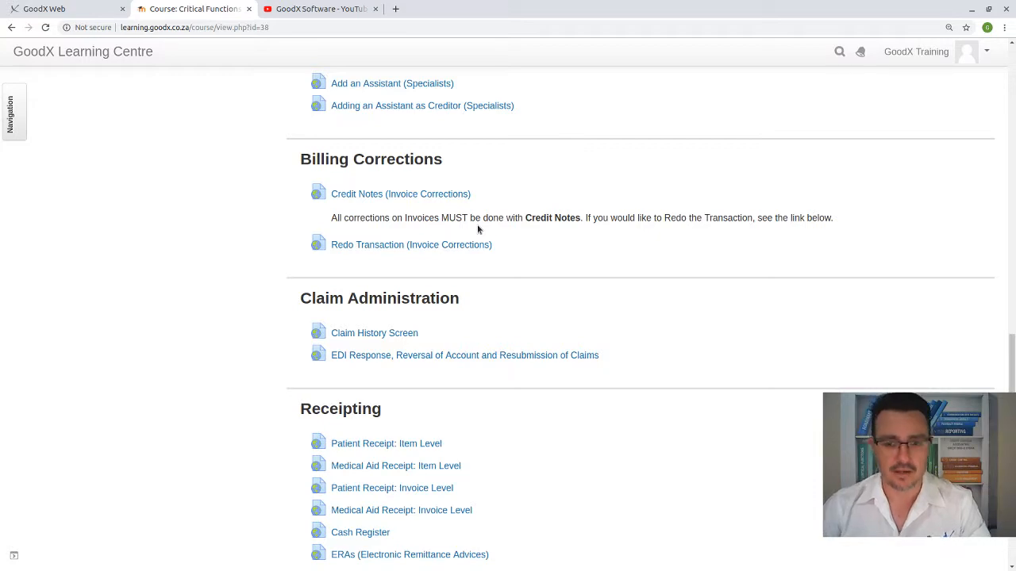
scroll(478, 256, "up", 4)
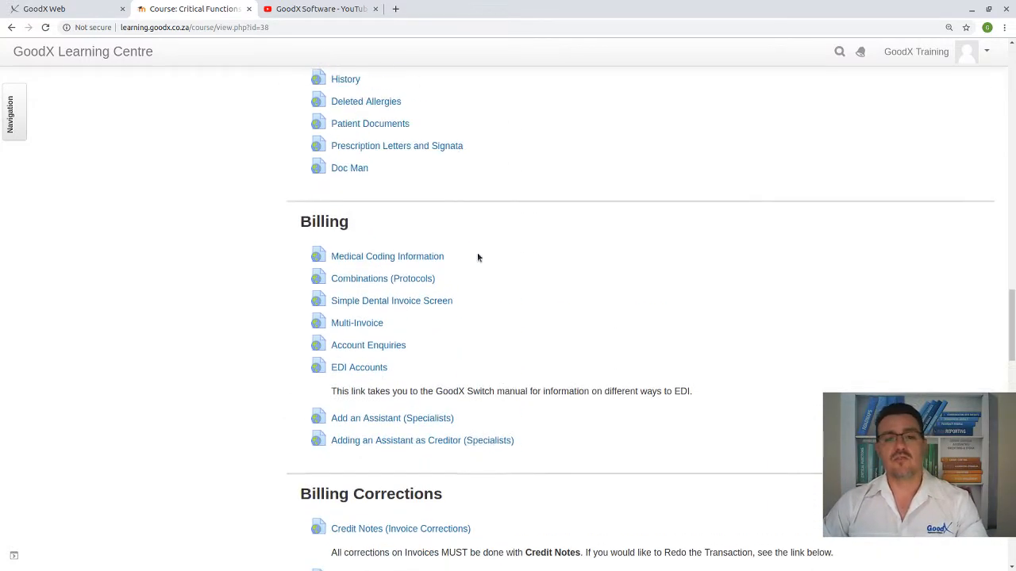
scroll(478, 256, "up", 5)
scroll(478, 257, "down", 4)
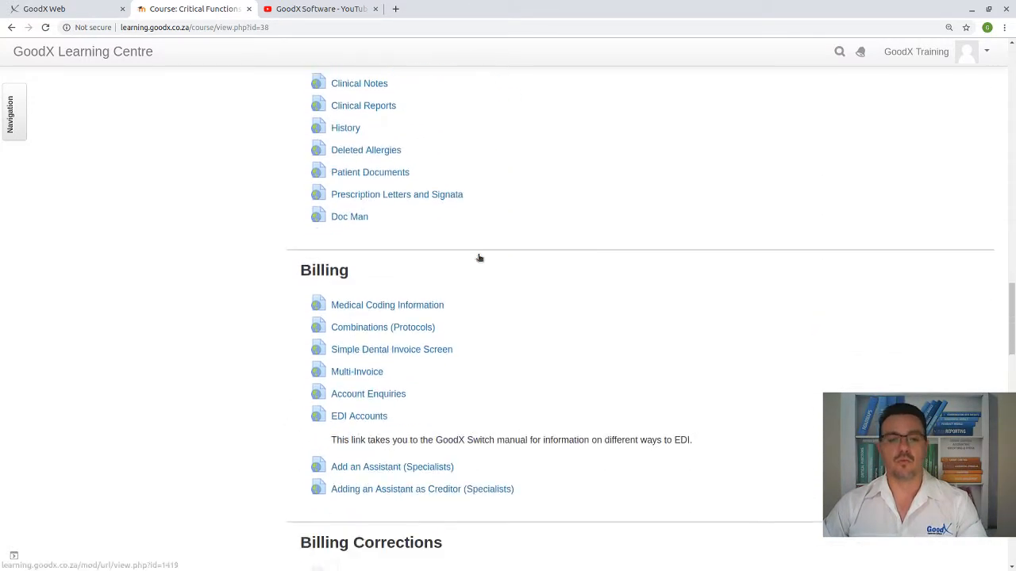
scroll(479, 258, "down", 5)
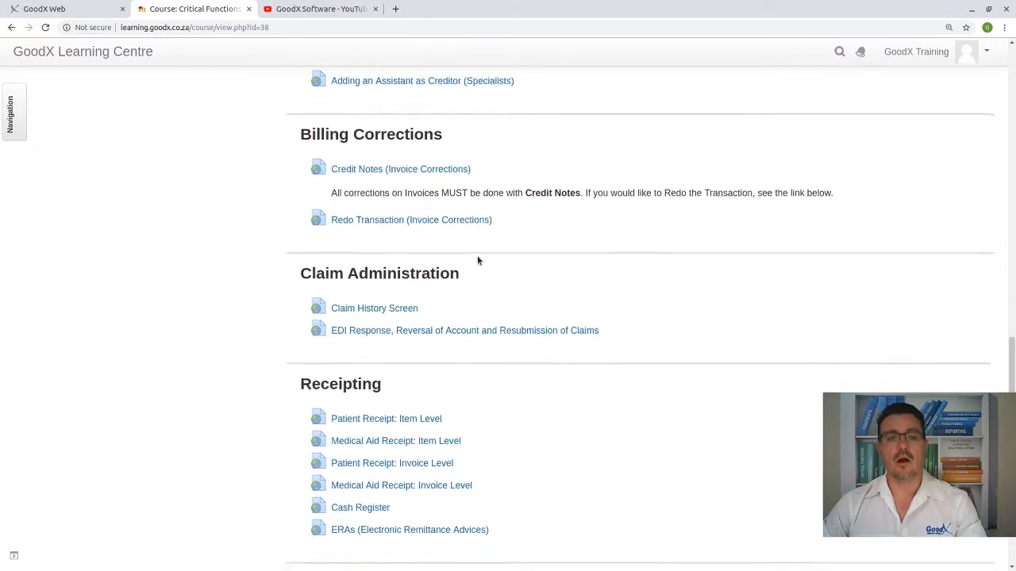
scroll(476, 259, "down", 1)
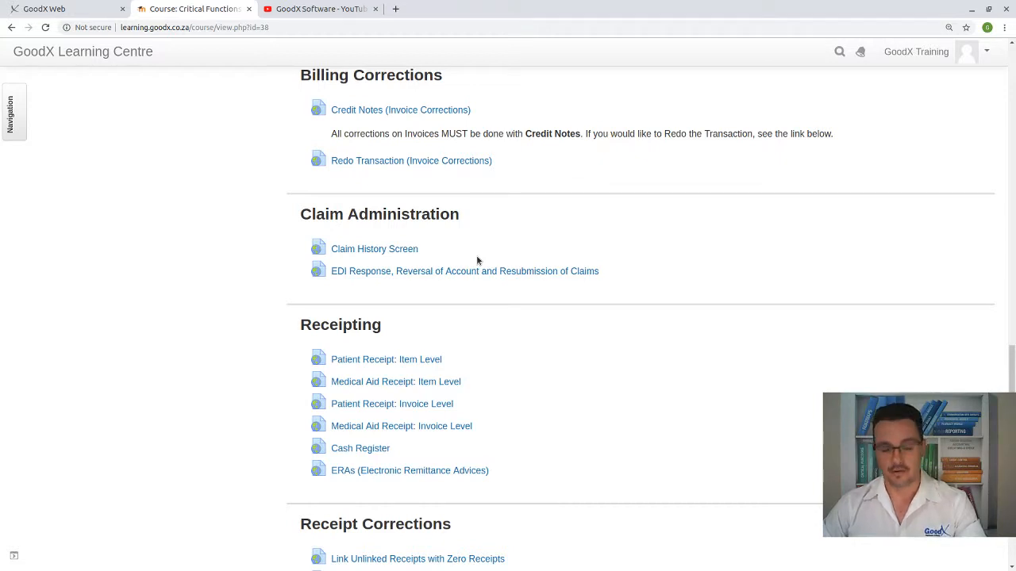
scroll(477, 259, "up", 1)
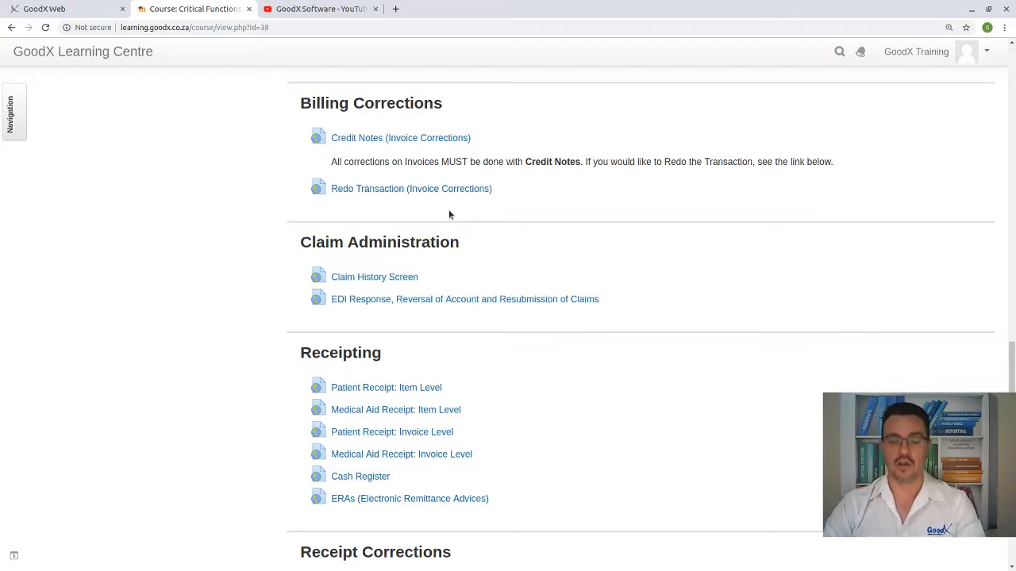
scroll(449, 215, "up", 3)
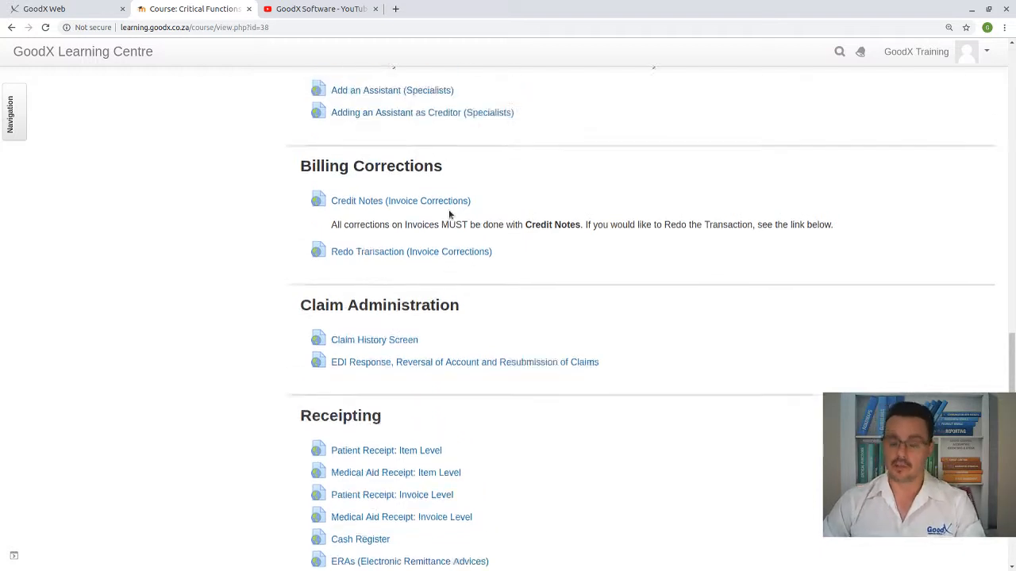
scroll(439, 277, "down", 2)
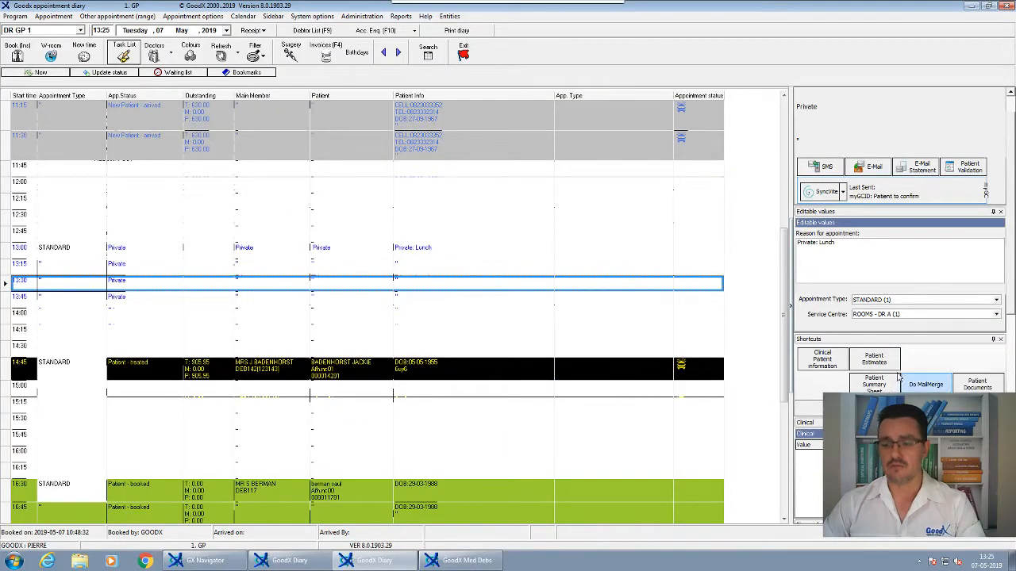
scroll(494, 279, "up", 5)
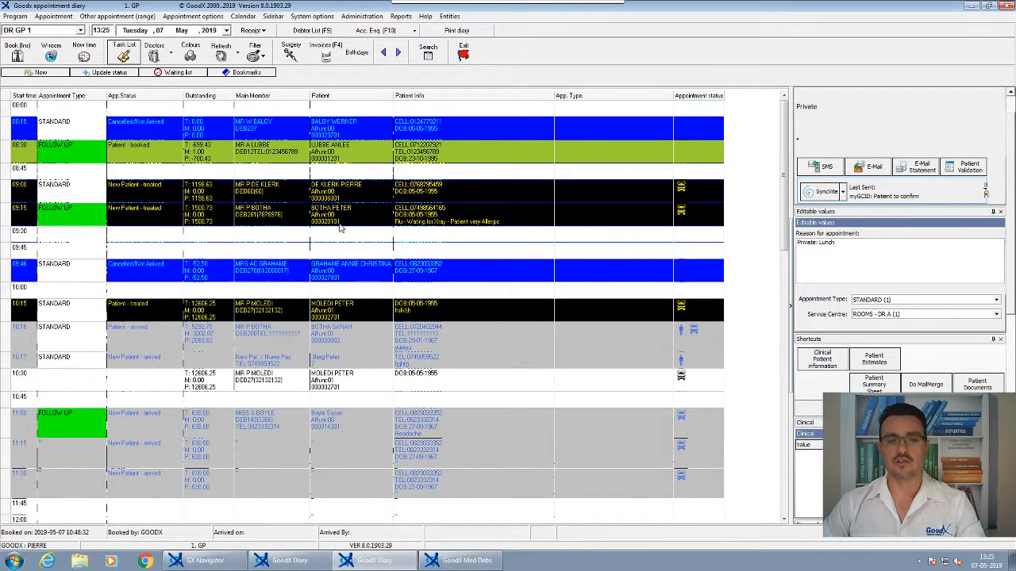
- Switch to the GoodX Diary and inspect the treated patients' appointments at 09:00 and 09:15
left_click(337, 198)
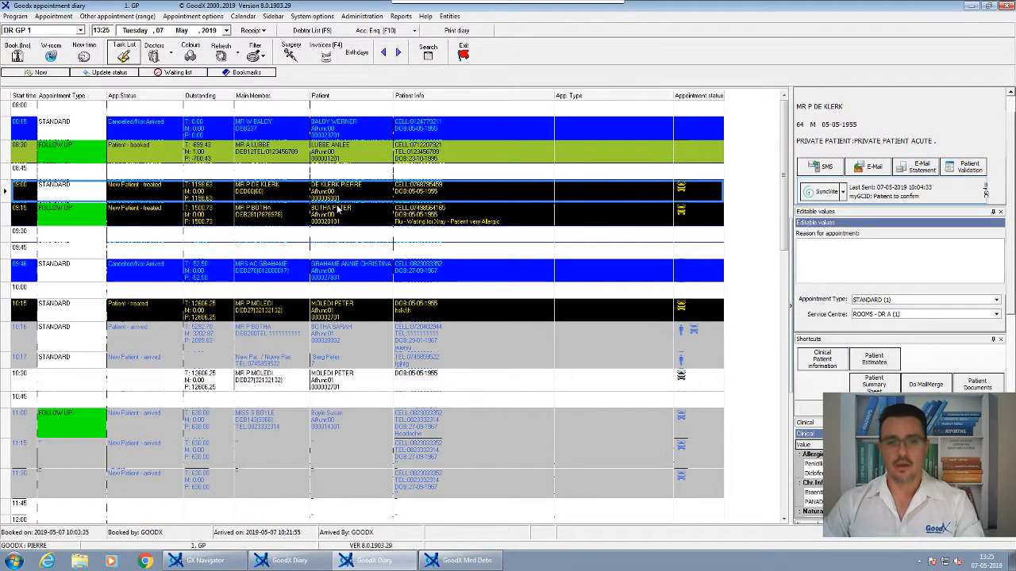
left_click(330, 220)
left_click(342, 198)
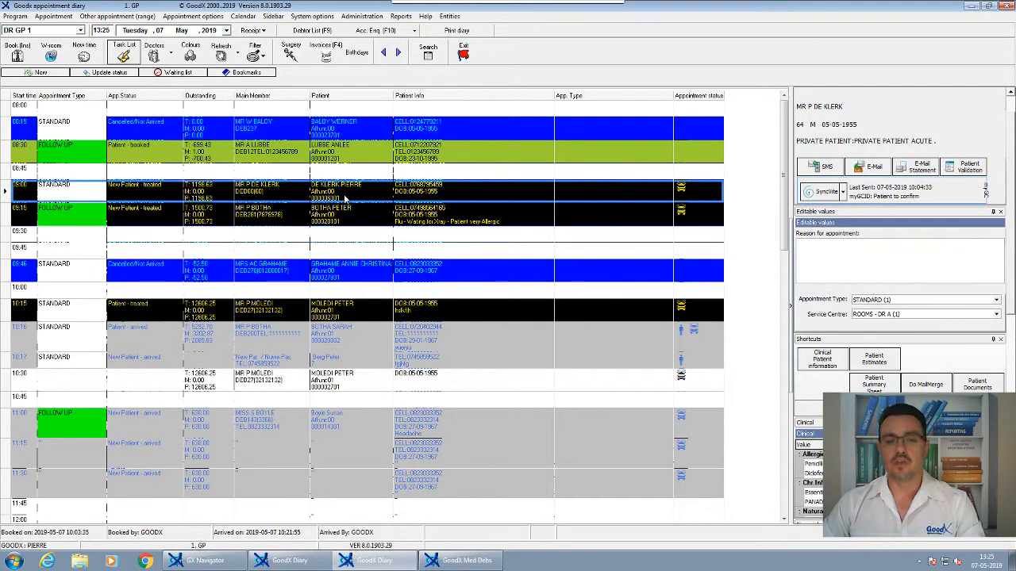
left_click(341, 216)
left_click(347, 196)
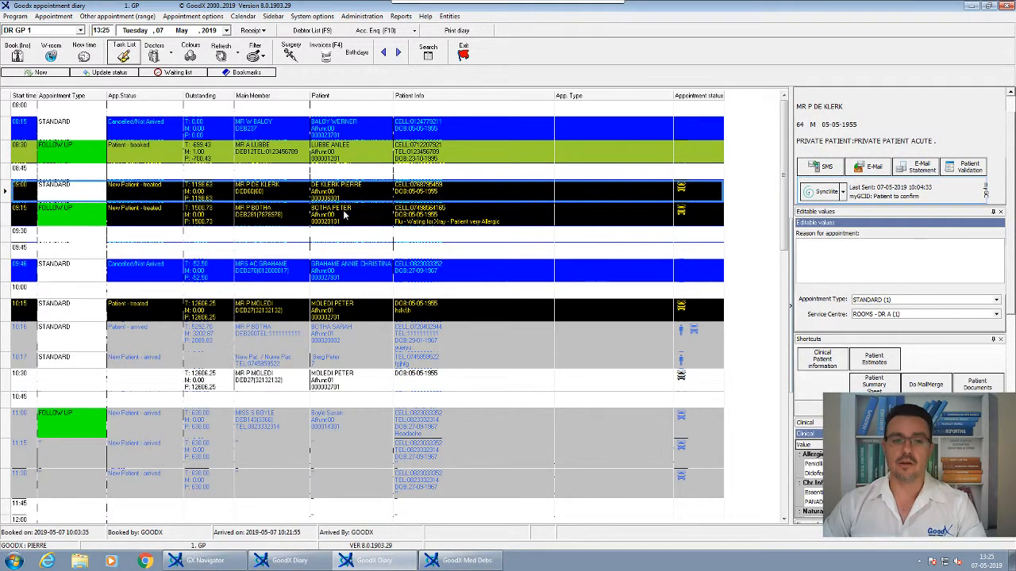
left_click(346, 215)
- Switch to GoodX Med Debs and open Credit Notes (New Interface) for the period 01-04-2019 to 30-04-2019
left_click(448, 562)
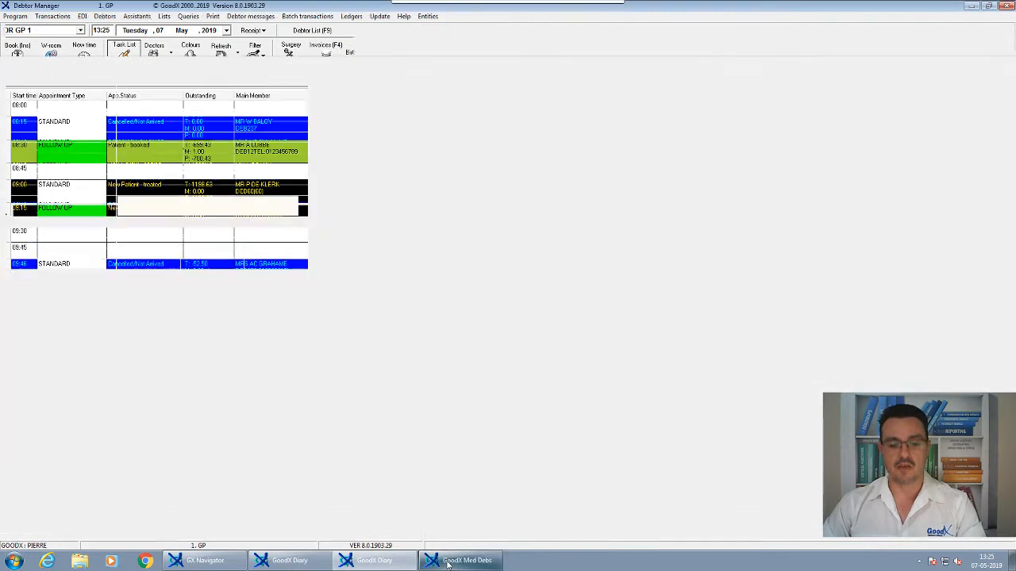
left_click(51, 17)
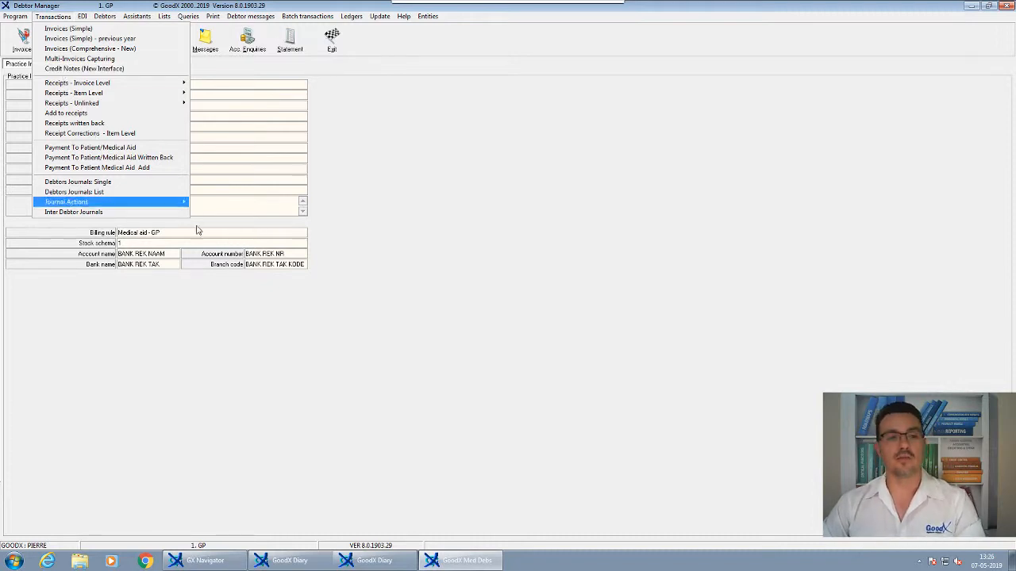
left_click(227, 378)
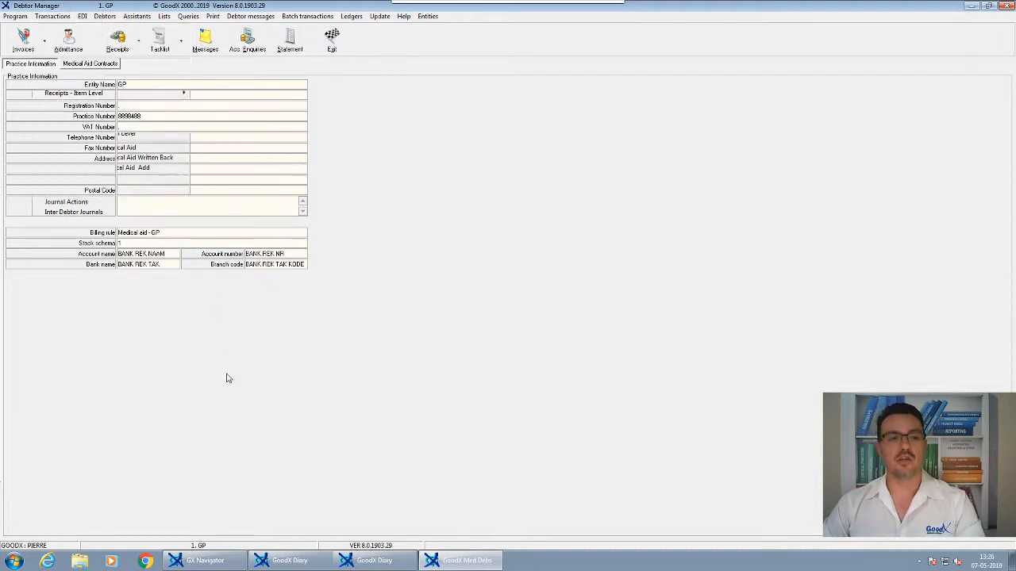
left_click(53, 16)
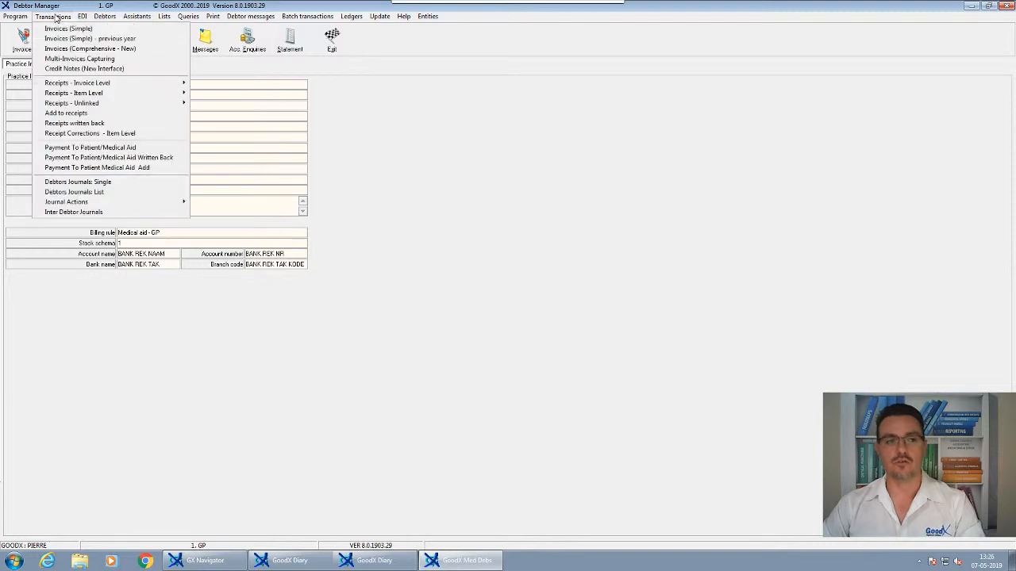
left_click(61, 70)
left_click(475, 218)
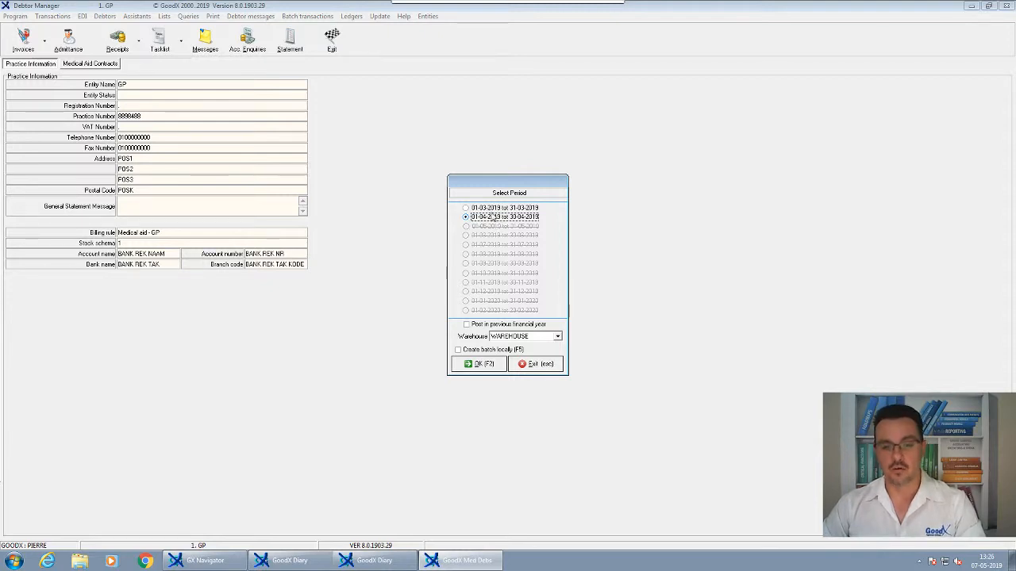
left_click(484, 365)
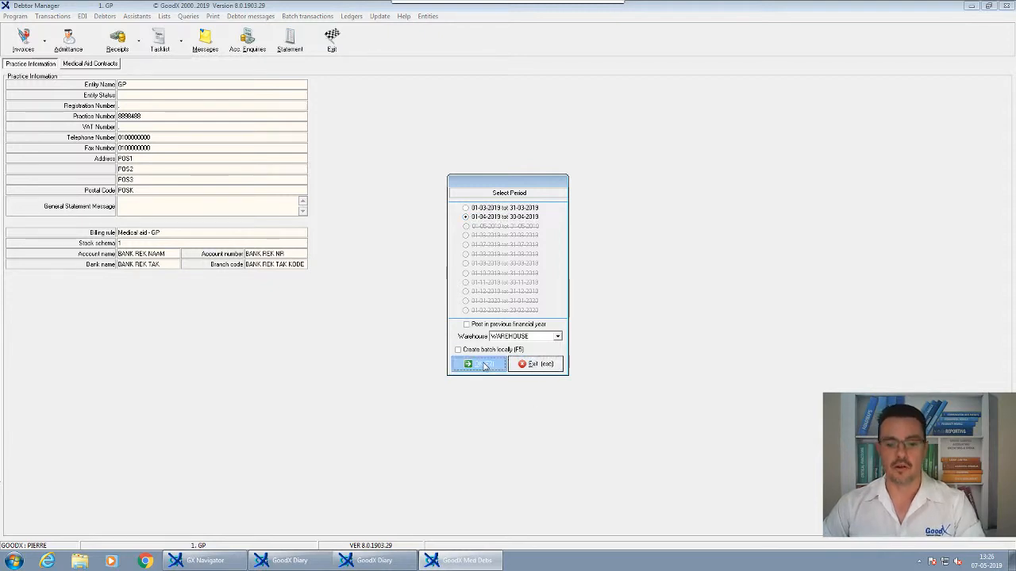
- Open the debtor lookup for the credit note and check the 09:00 patient's debtor number in the GoodX Diary
left_click(295, 129)
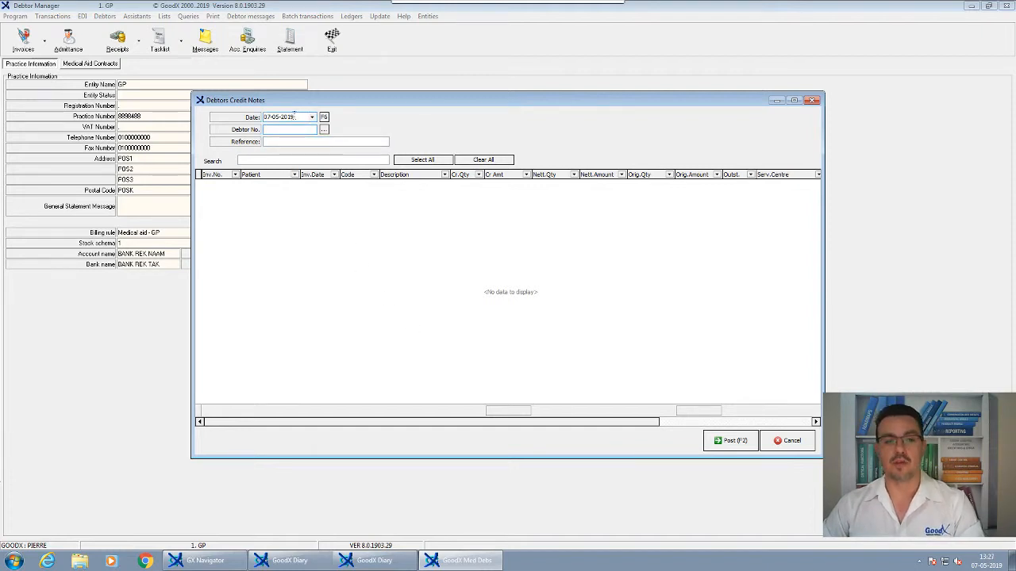
key("Return")
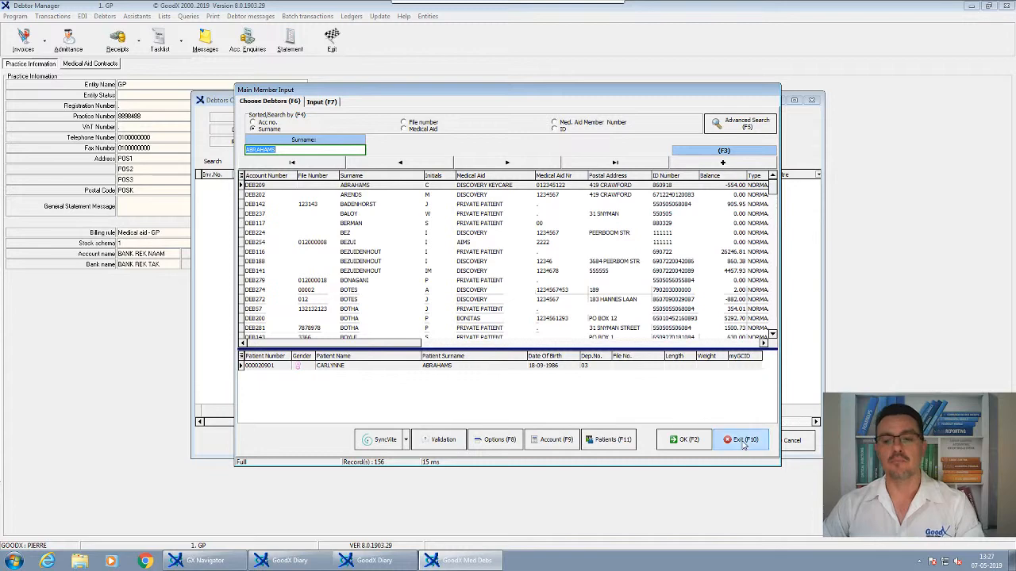
left_click(747, 440)
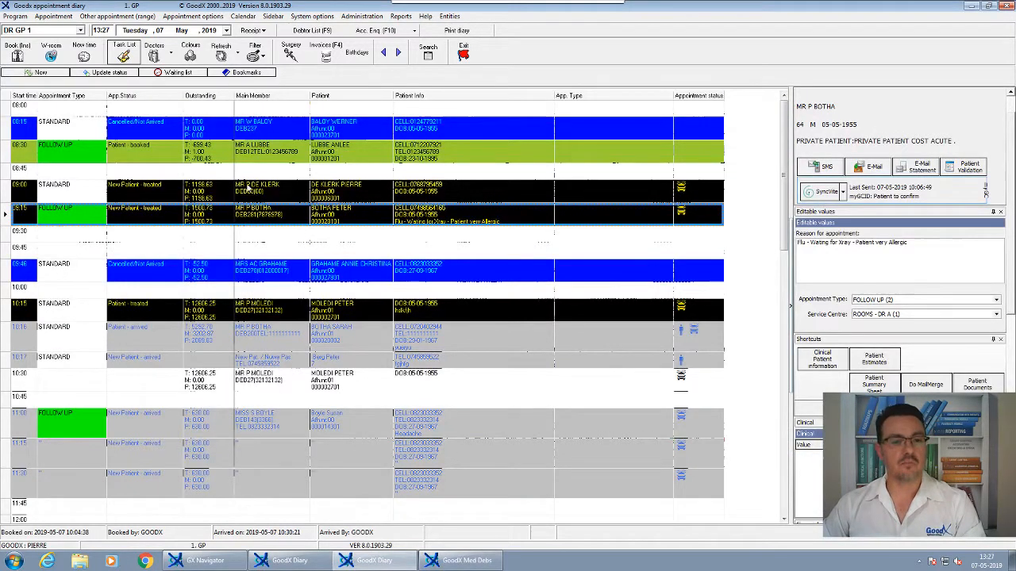
left_click(259, 195)
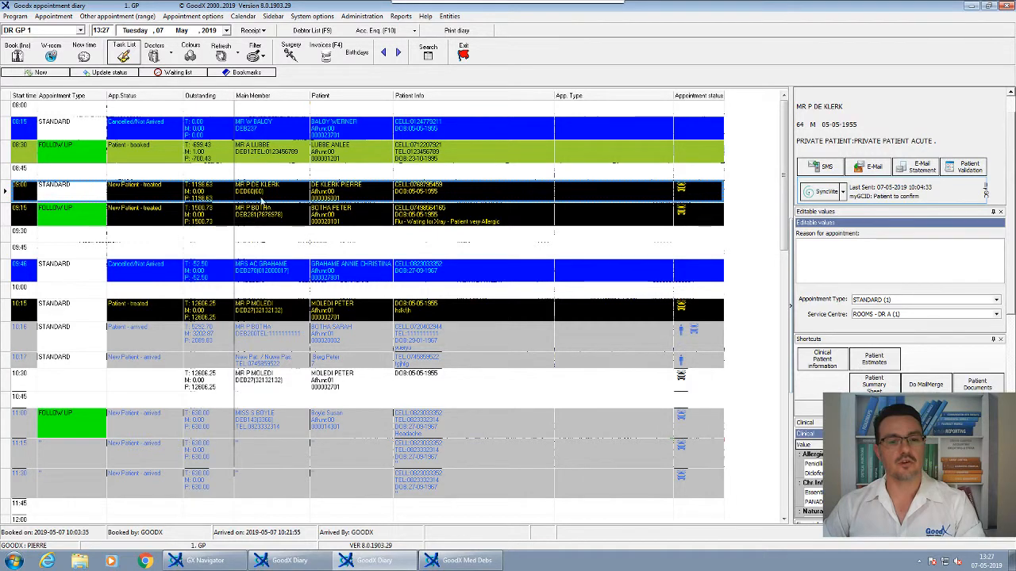
left_click(461, 562)
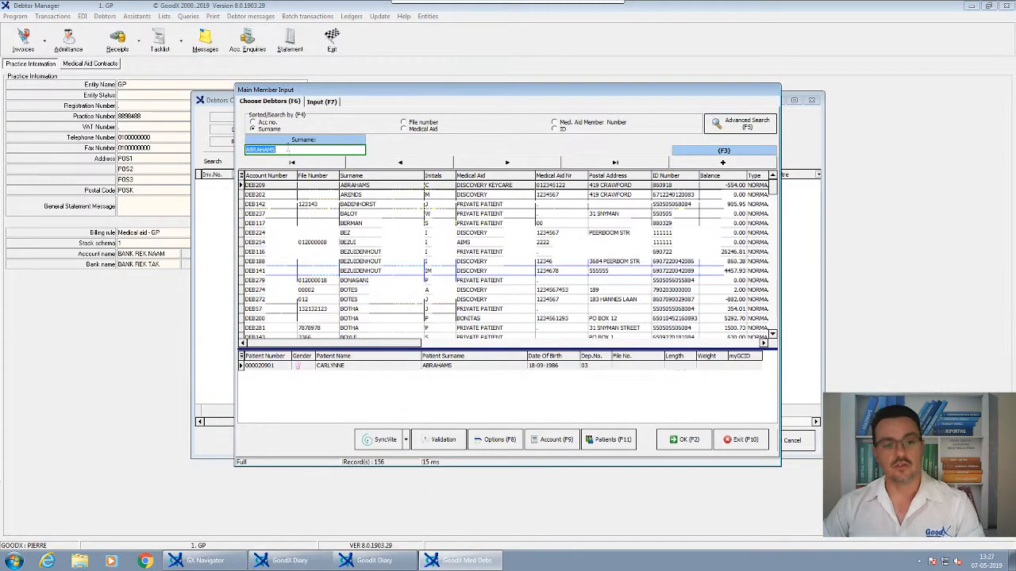
- Search the debtor list by account number, entering the 09:00 patient's debtor number
left_click(267, 123)
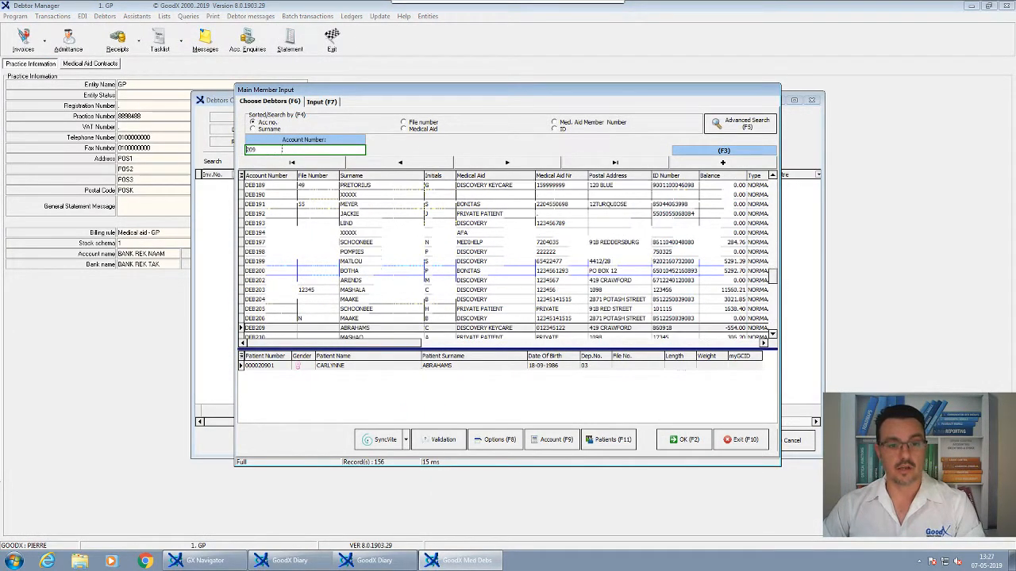
key("Delete")
key("Delete")
key("Delete")
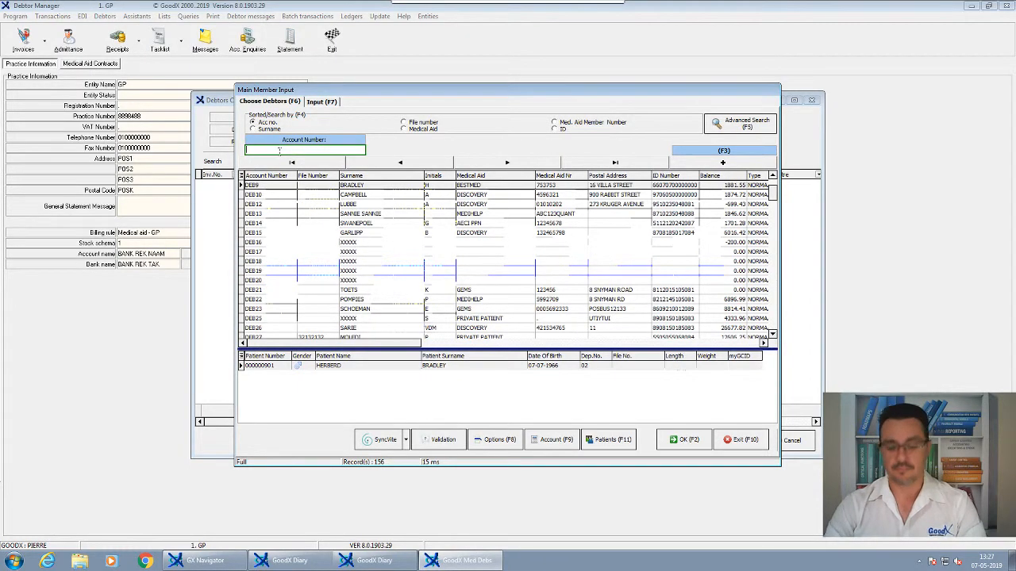
type("60")
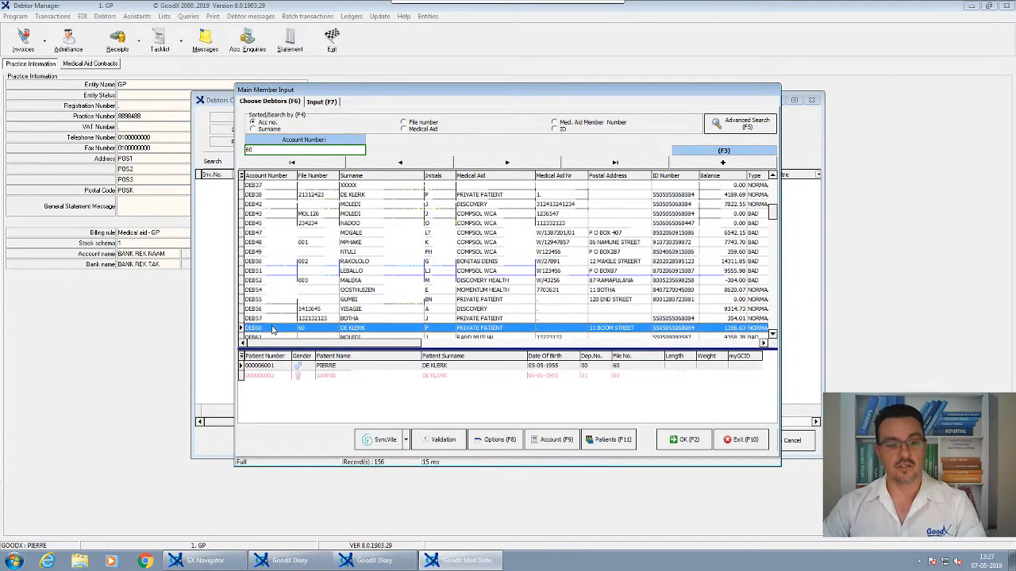
- Choose the 09:00 patient's debtor account for the credit note and enter the reference "Incorrect billing"
left_click(613, 441)
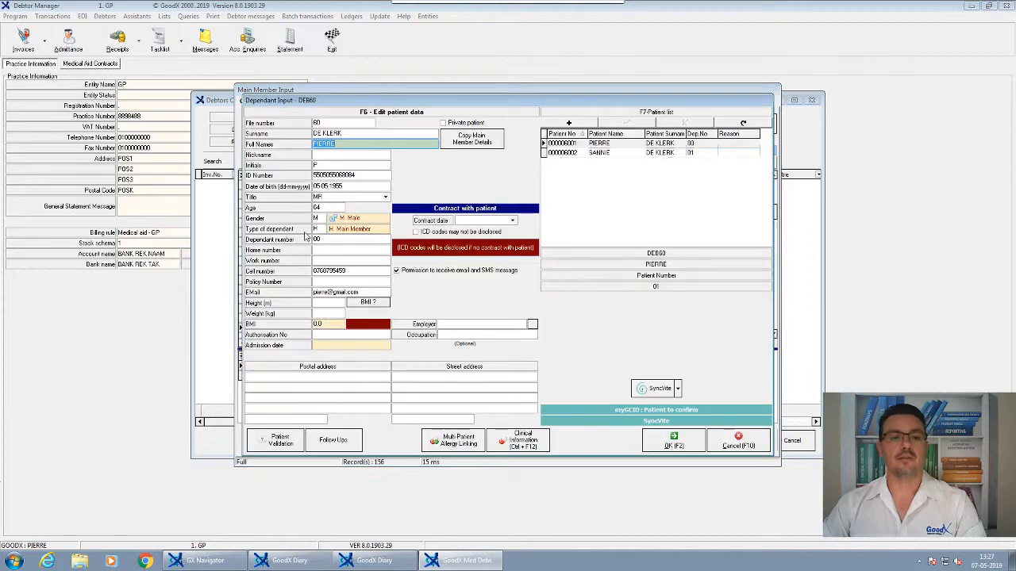
left_click(674, 441)
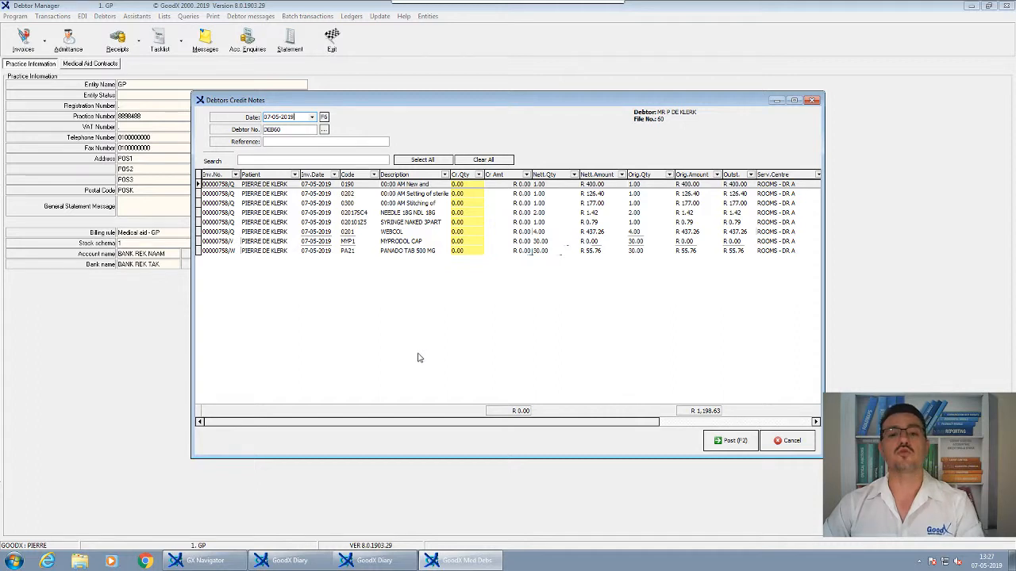
left_click(270, 142)
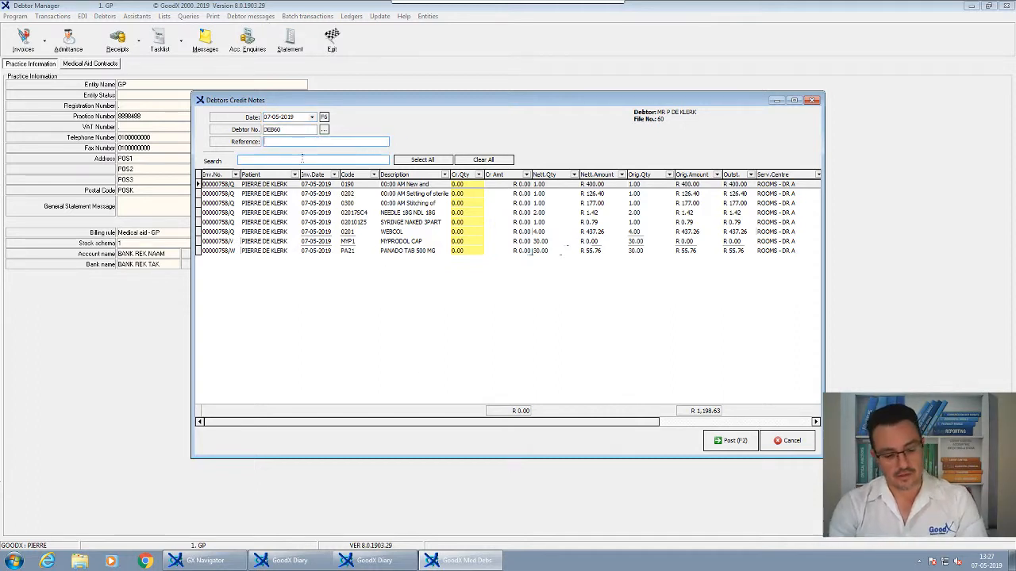
type("Incorrect bi")
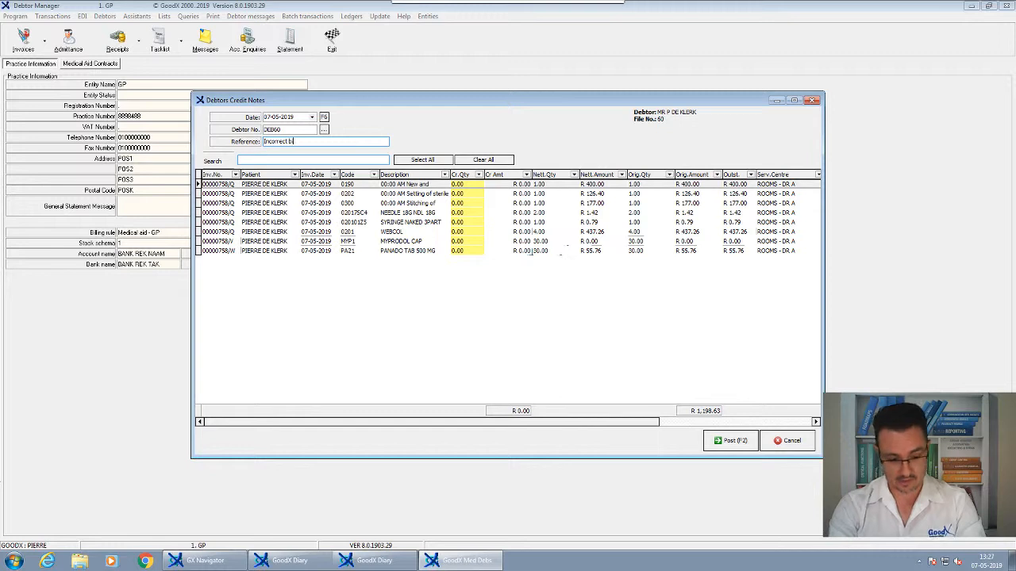
type("lling")
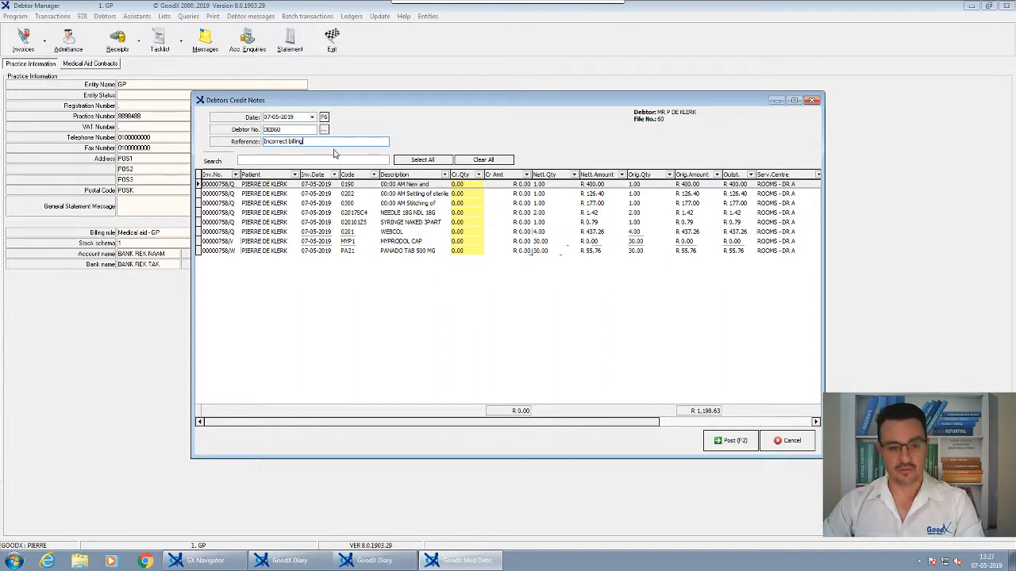
- Search the debtor's invoice lines for "PAN" and clear the search to list all lines again
left_click(242, 159)
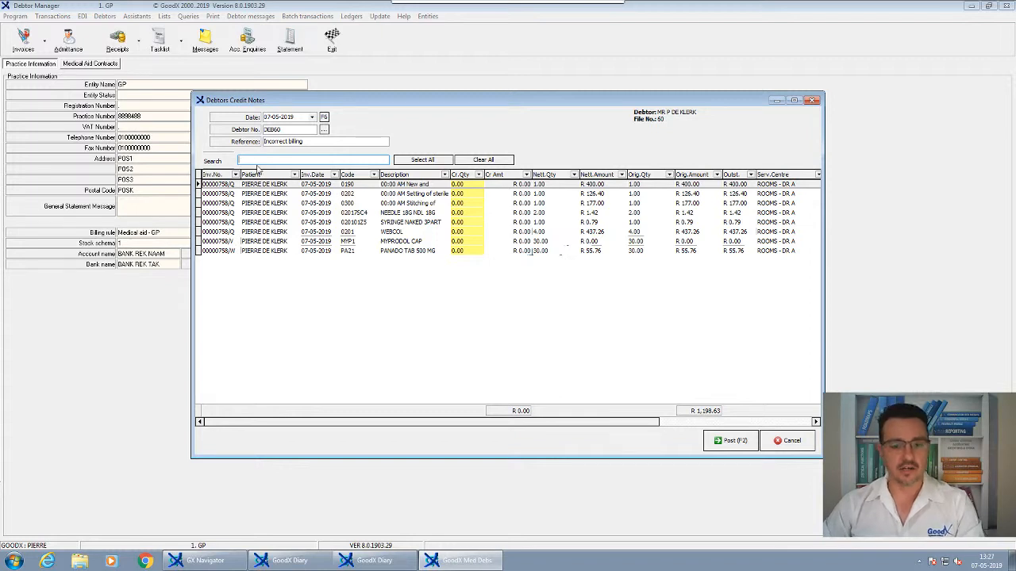
type("PA")
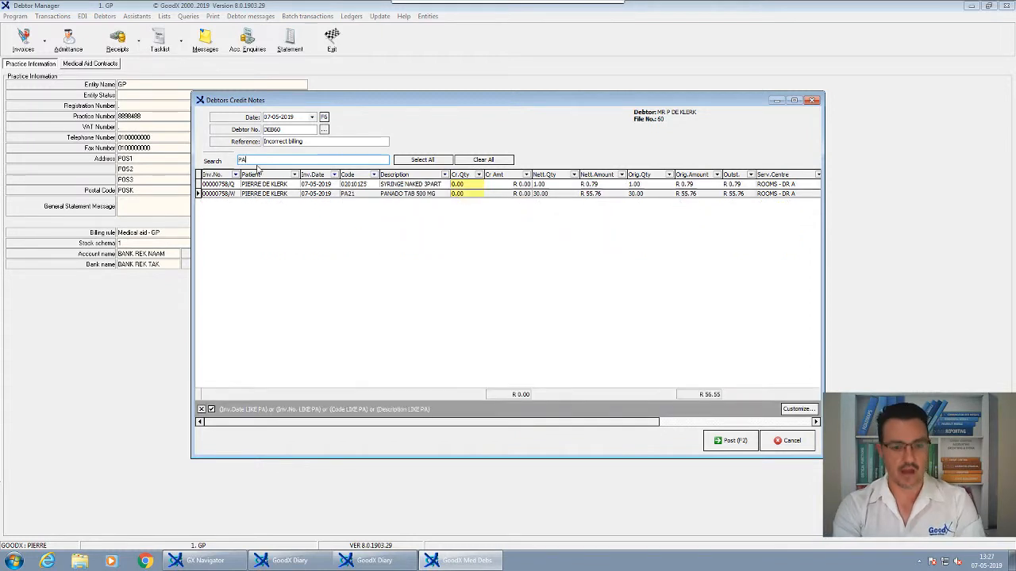
type("N")
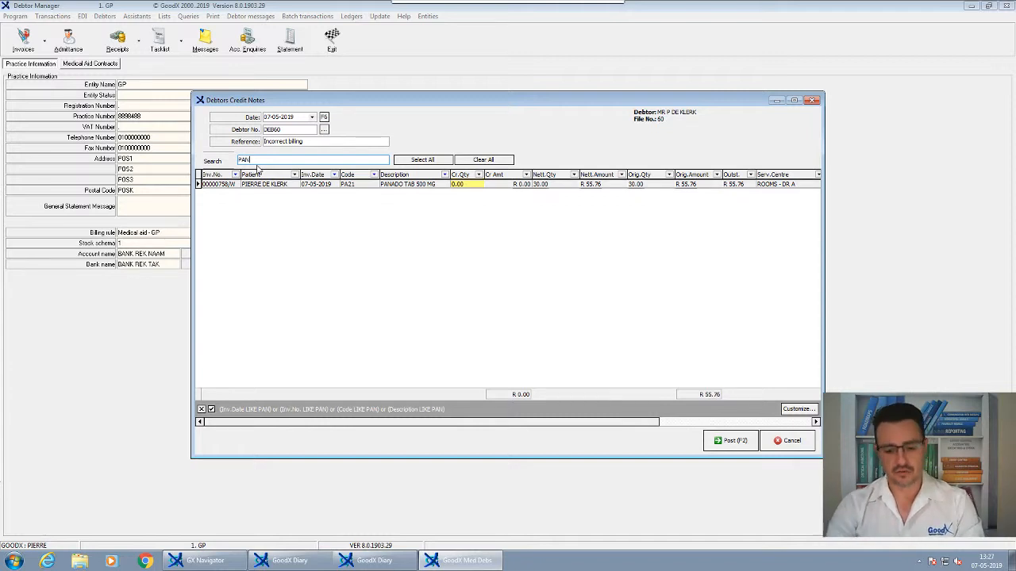
key("BackSpace")
key("BackSpace")
key("BackSpace")
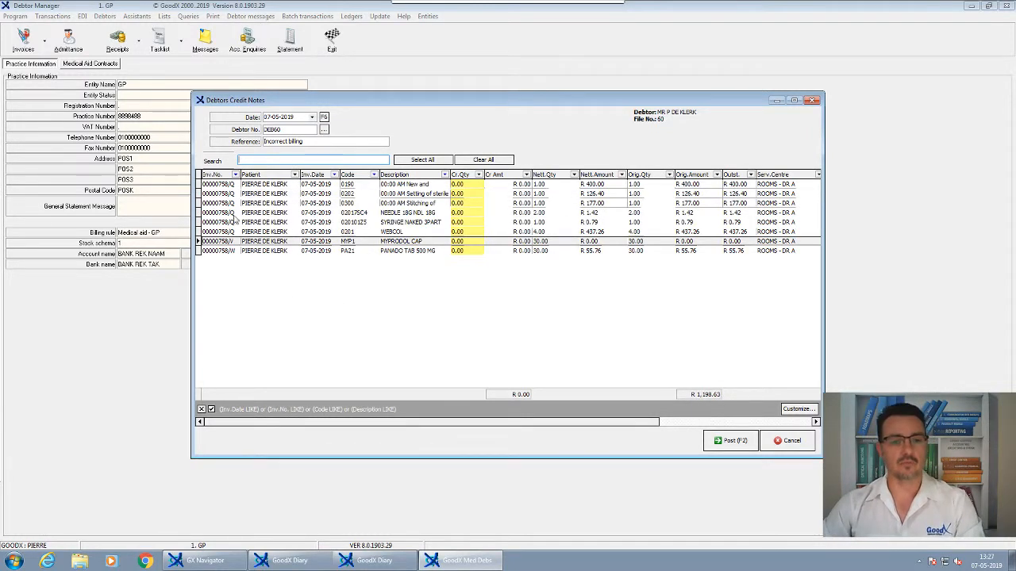
- Set the credit quantity of the WEBCOL line to 3
left_click(230, 188)
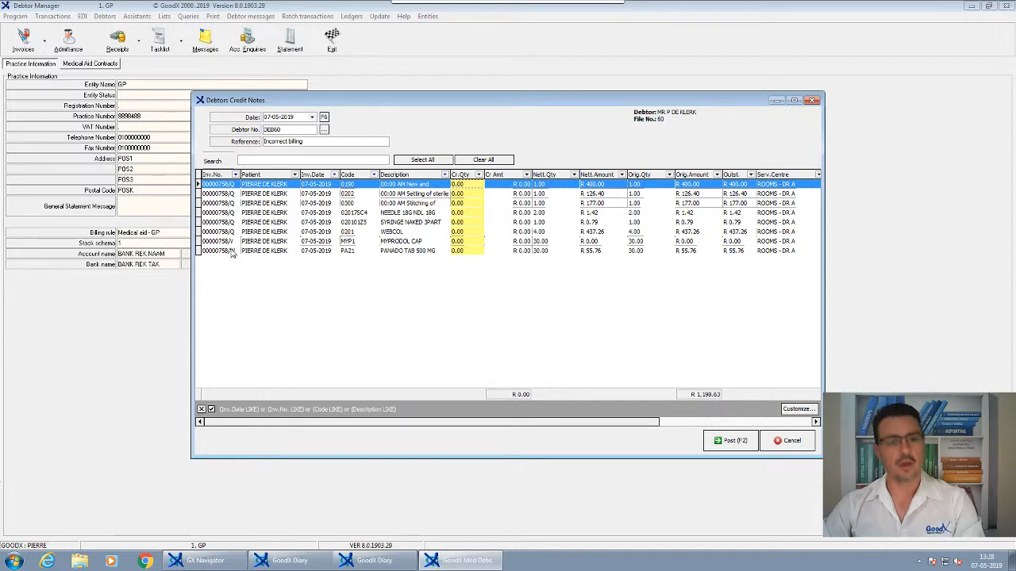
left_click(394, 233)
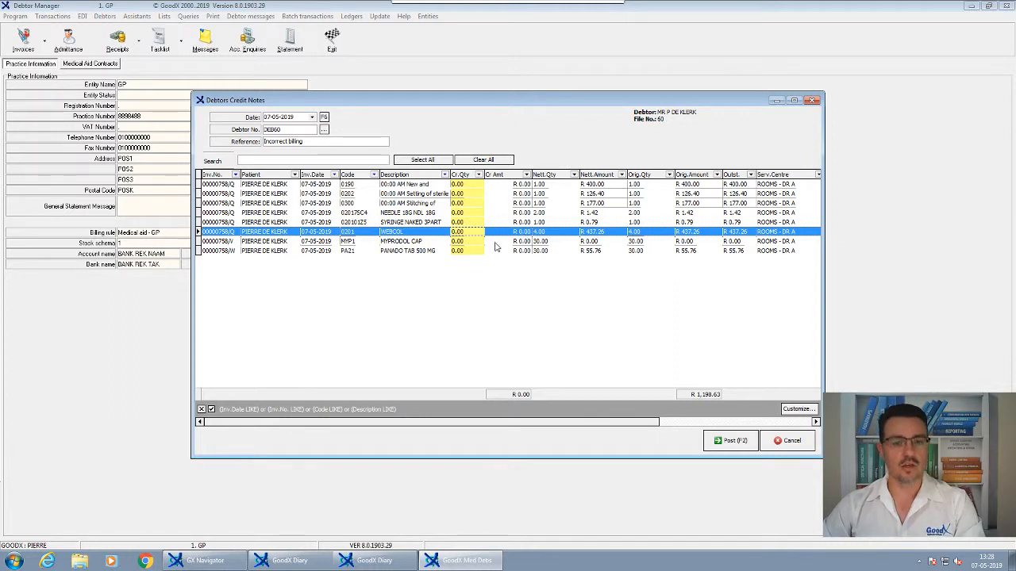
left_click(463, 232)
type("3")
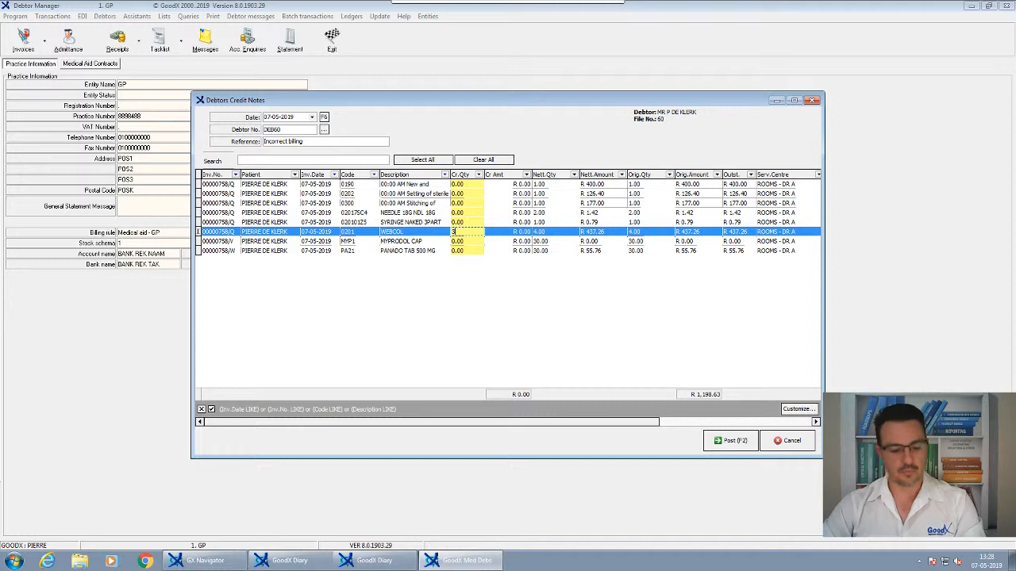
left_click(481, 242)
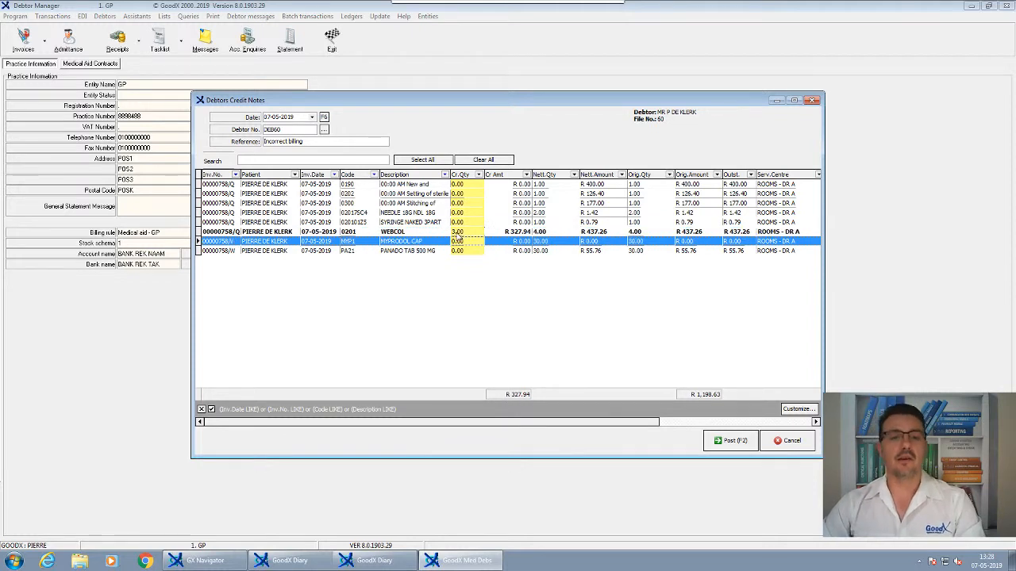
left_click(481, 242)
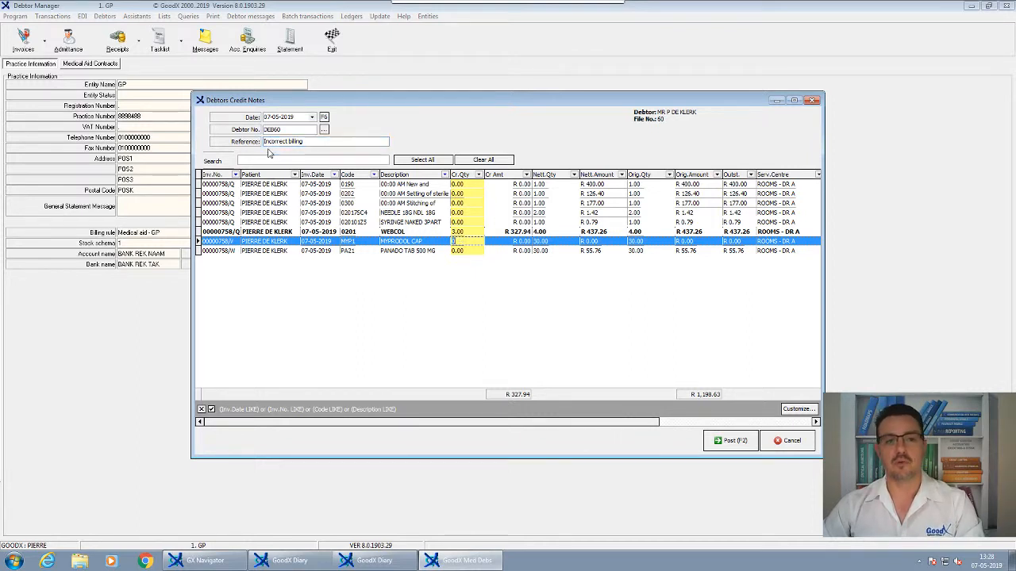
- Mark every line of the invoice containing WEBCOL for full credit and post the credit note
left_click(383, 232)
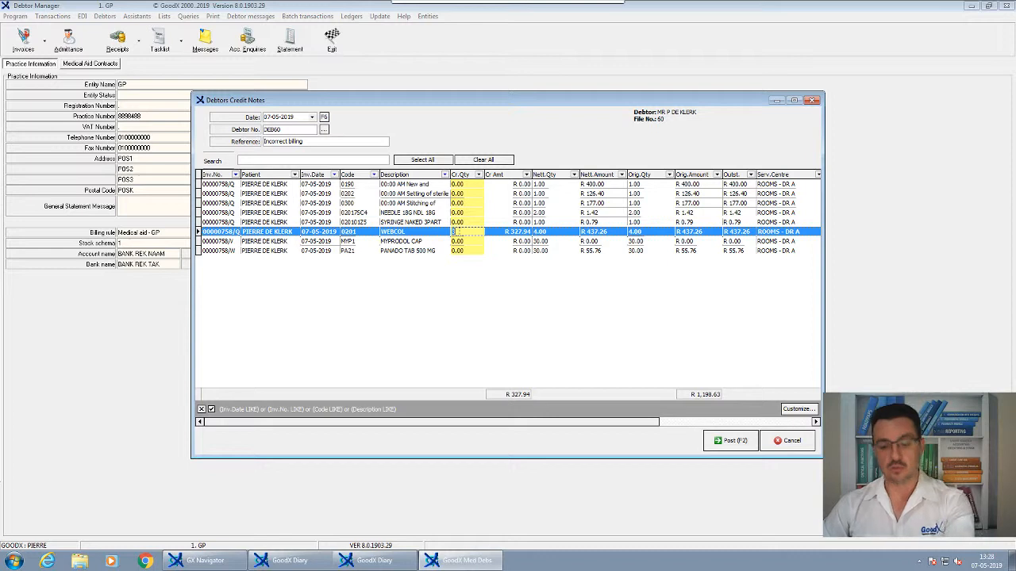
left_click(427, 161)
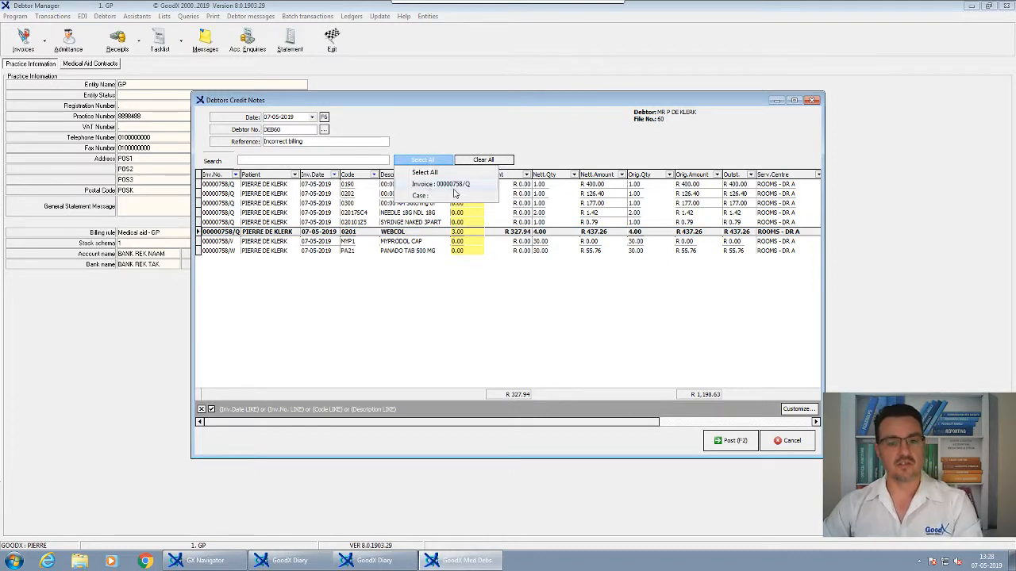
left_click(449, 184)
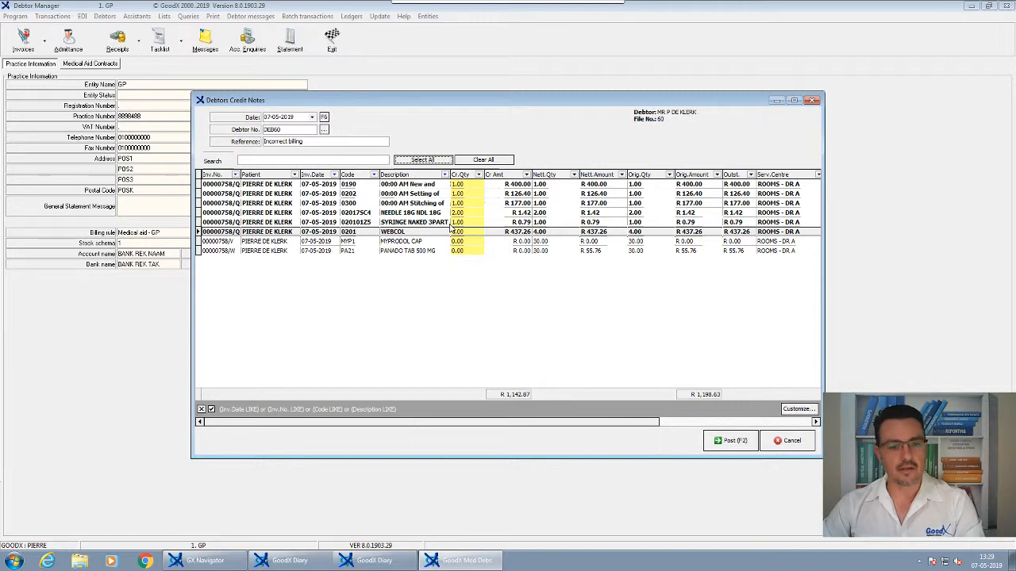
left_click(441, 162)
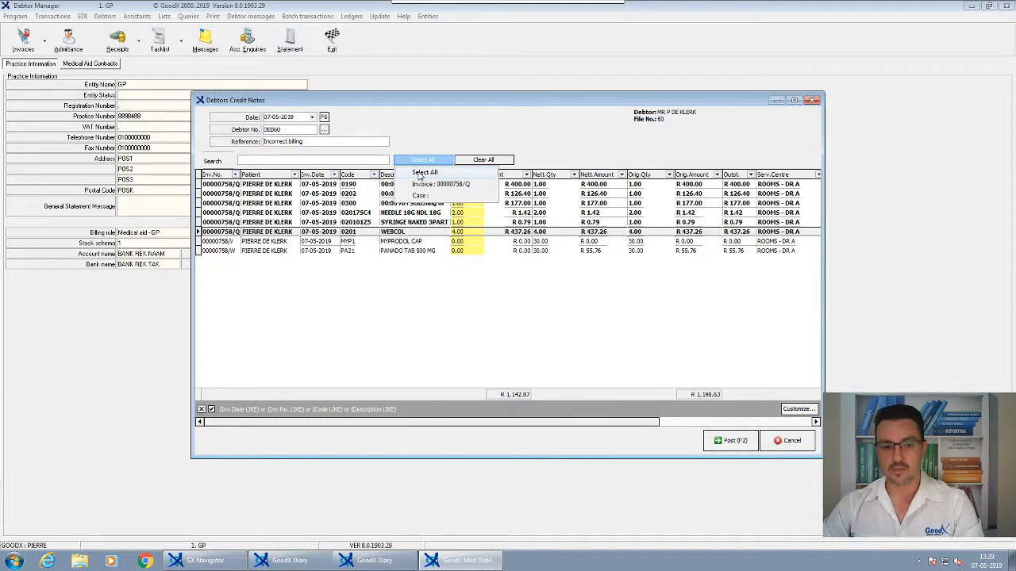
left_click(368, 204)
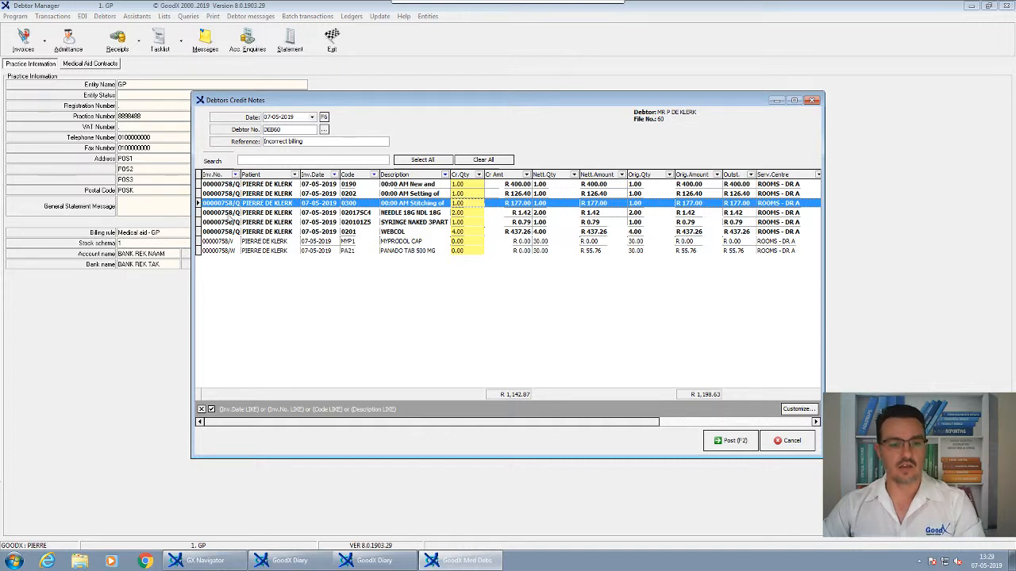
left_click(409, 161)
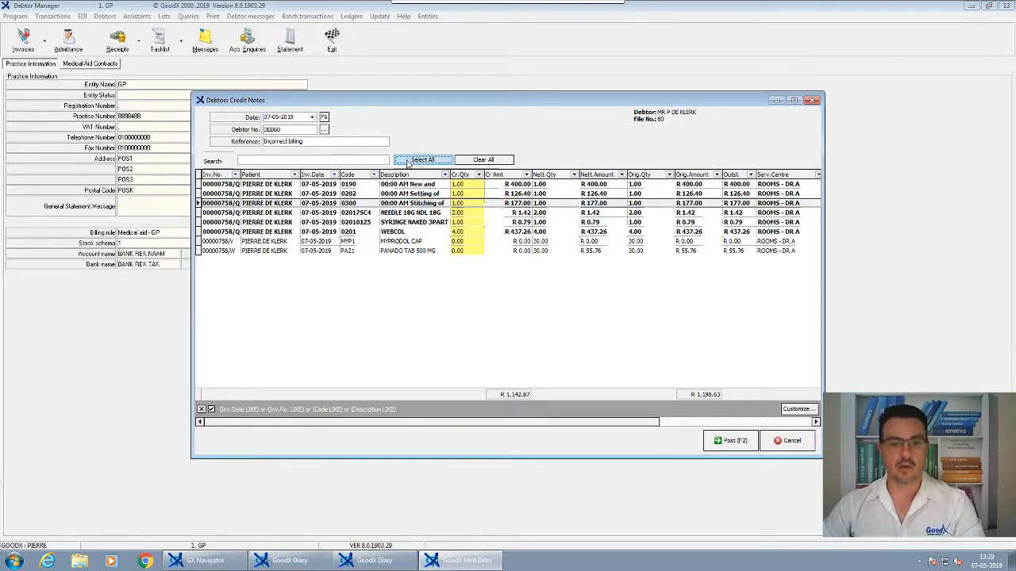
left_click(726, 442)
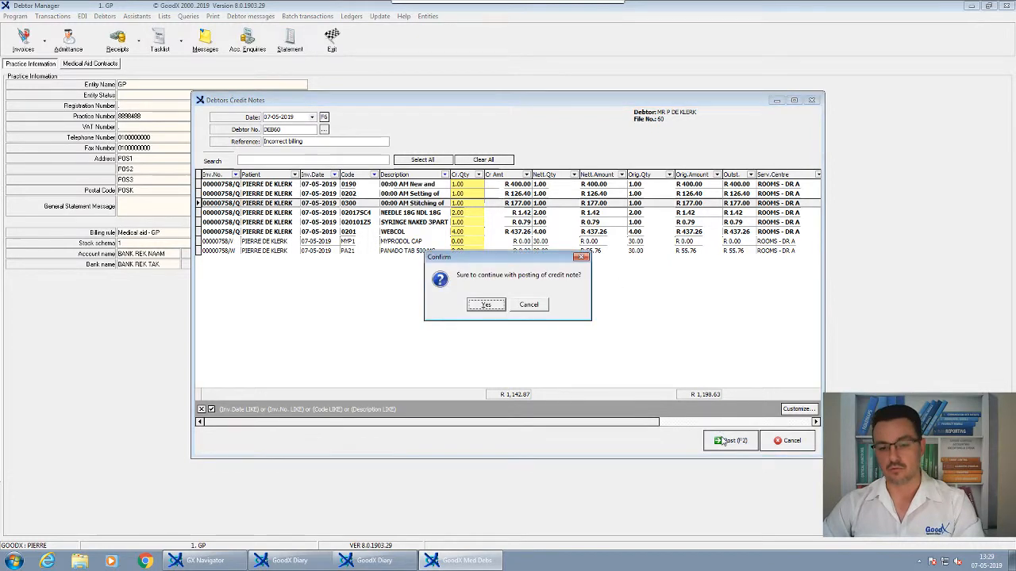
left_click(486, 307)
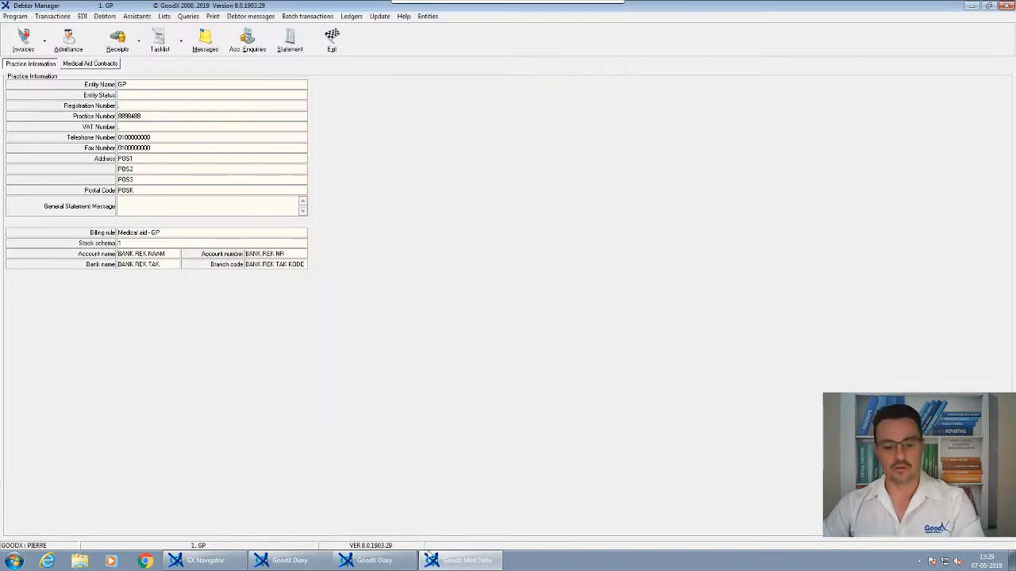
- Switch to the GoodX Diary and open the account enquiry for the 09:00 patient
left_click(371, 561)
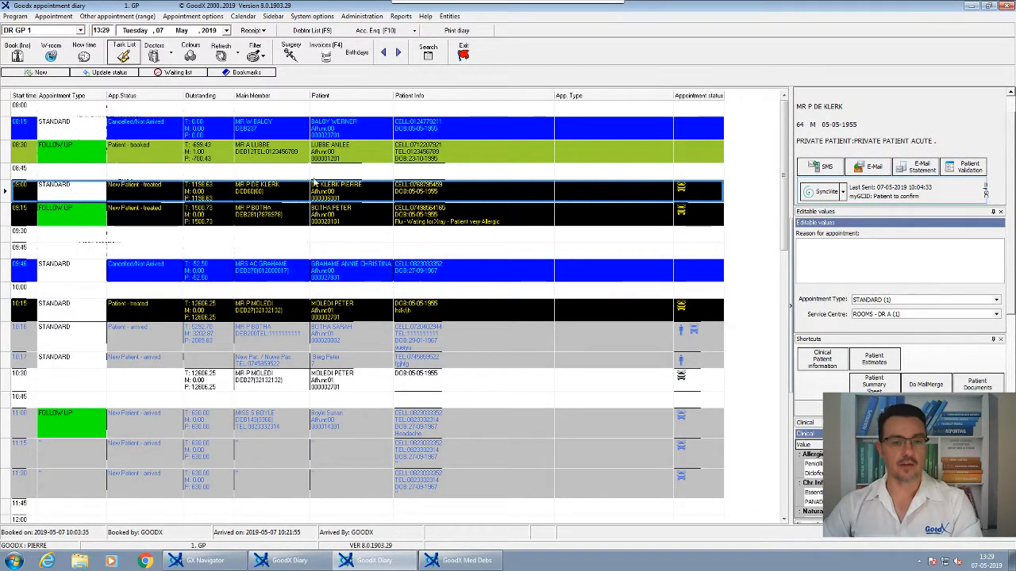
left_click(314, 178)
left_click(323, 192)
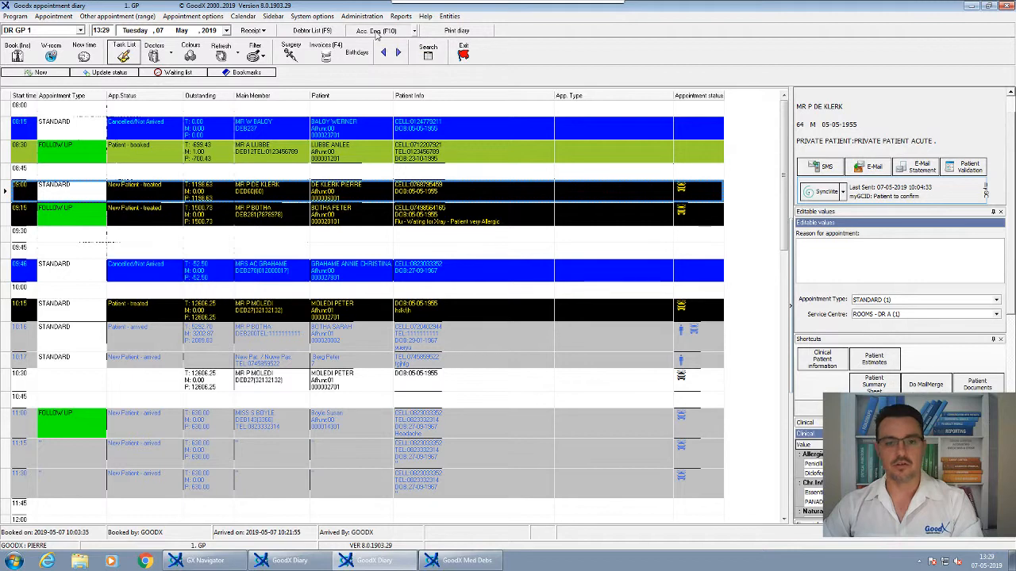
left_click(376, 32)
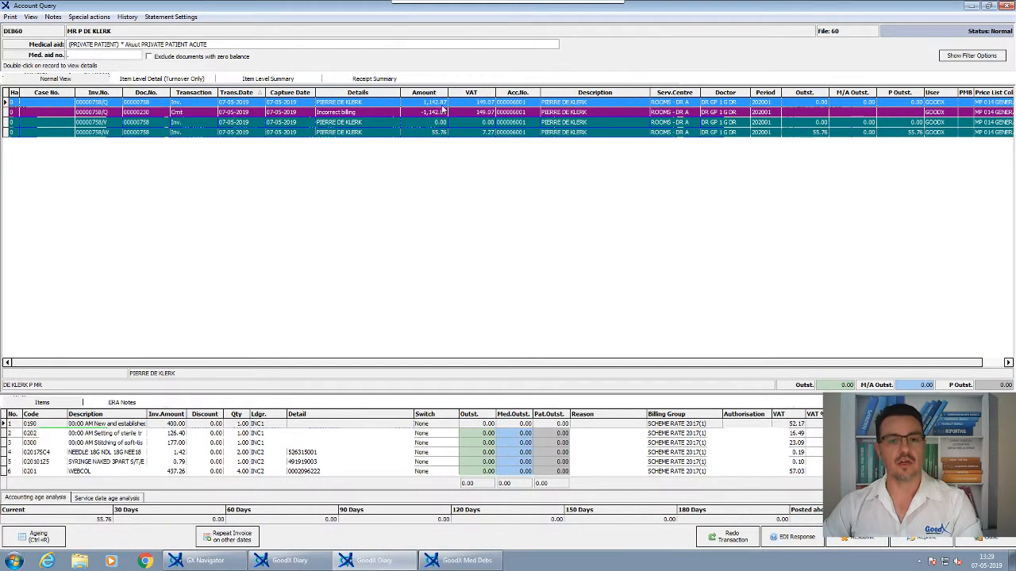
- Compare the "Incorrect billing" credit note with the original invoice in the account's transaction list
left_click(158, 112)
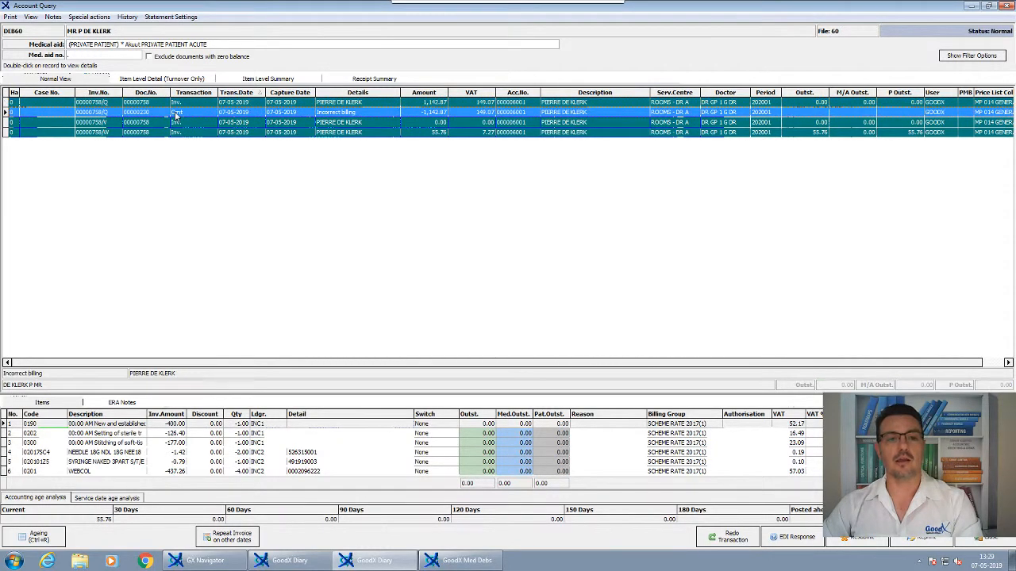
left_click(181, 103)
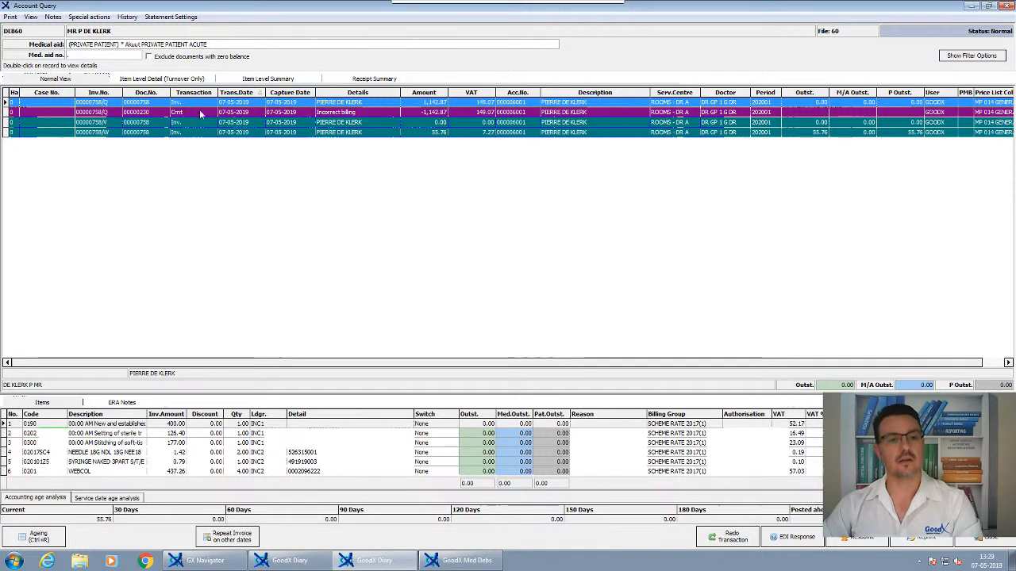
left_click(237, 114)
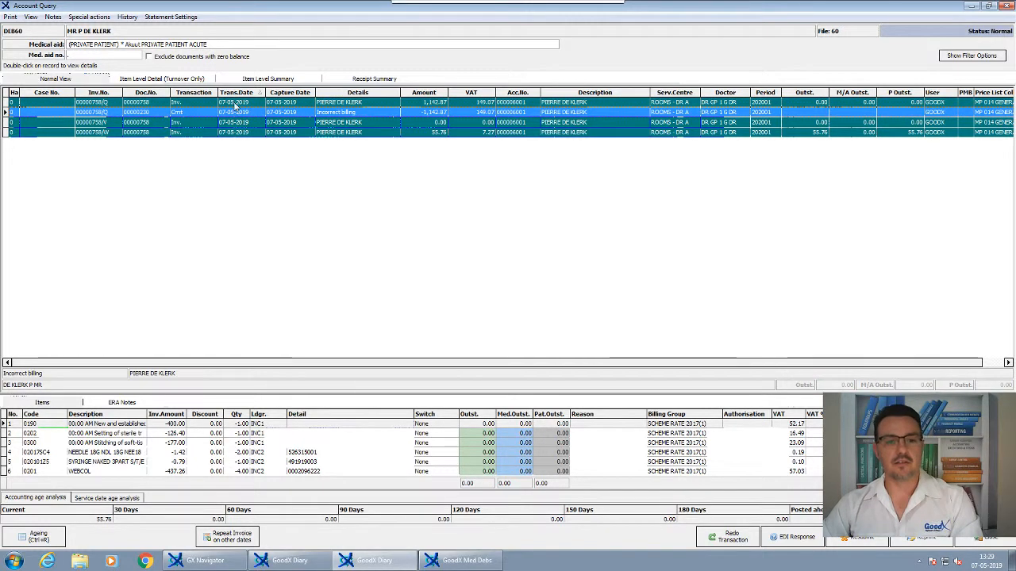
left_click(235, 104)
left_click(235, 113)
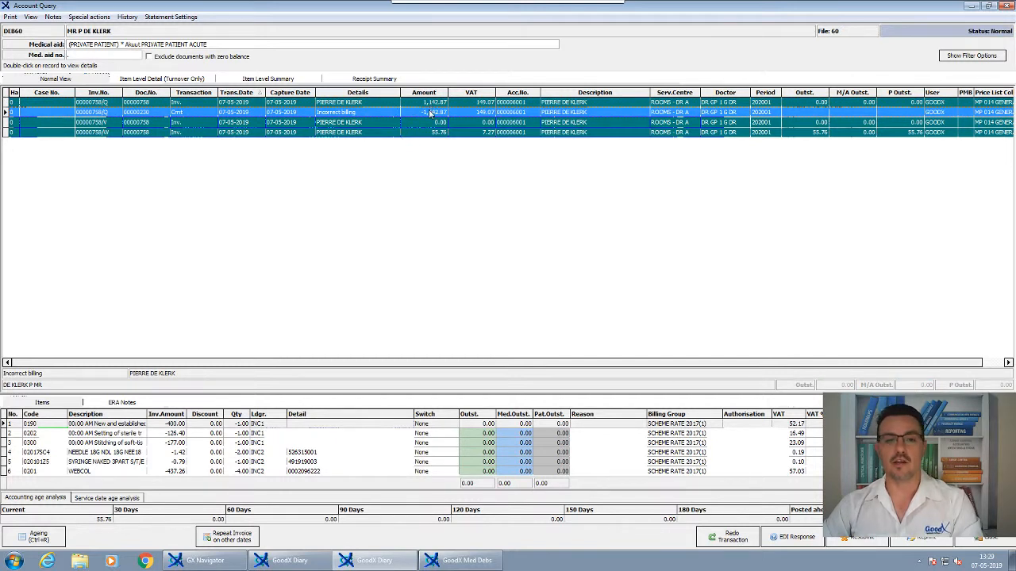
- Check the quantities of the credit note's items, review the original invoice's items and close the account enquiry
left_click(238, 425)
left_click(234, 436)
left_click(233, 443)
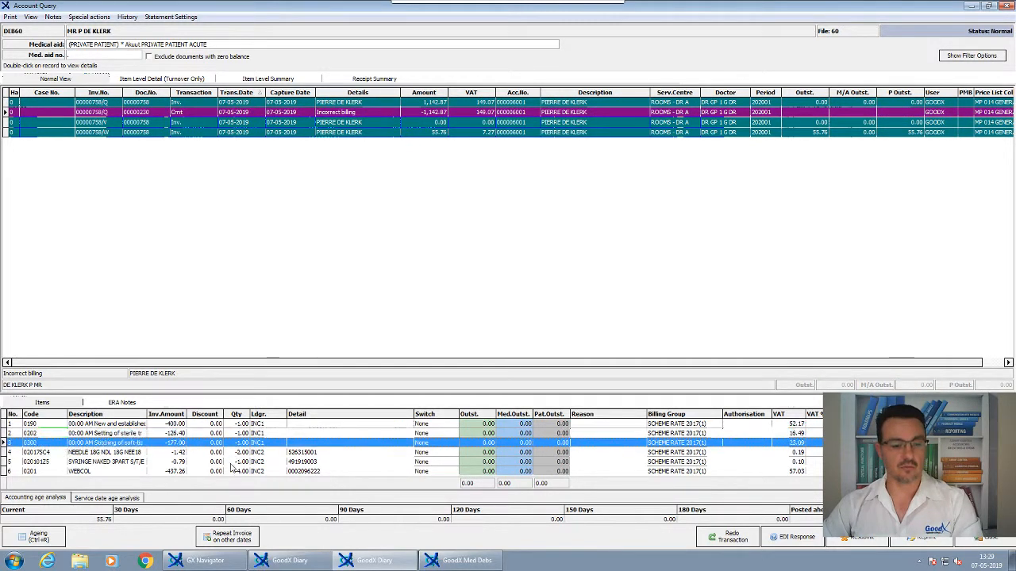
left_click(232, 463)
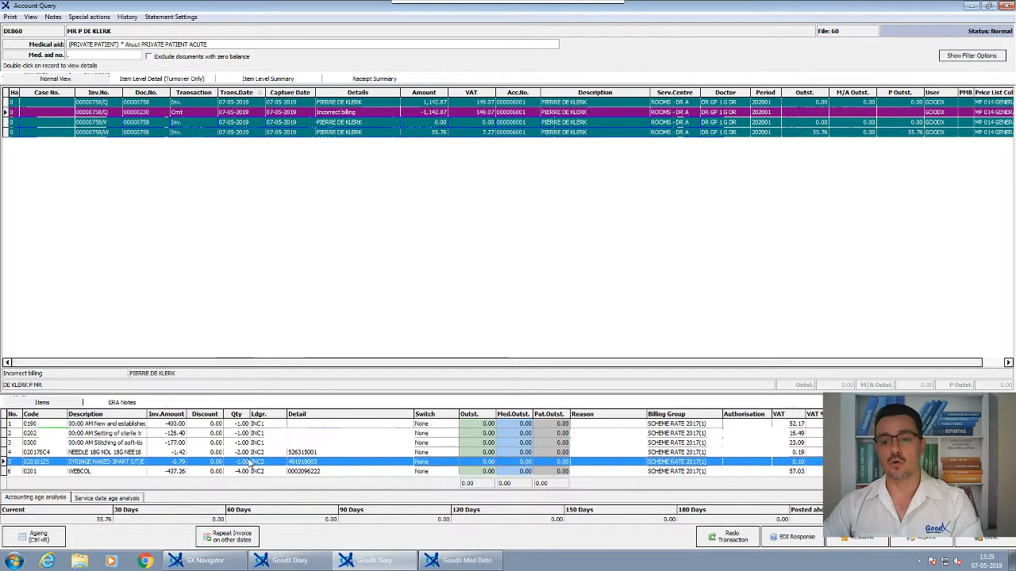
left_click(371, 103)
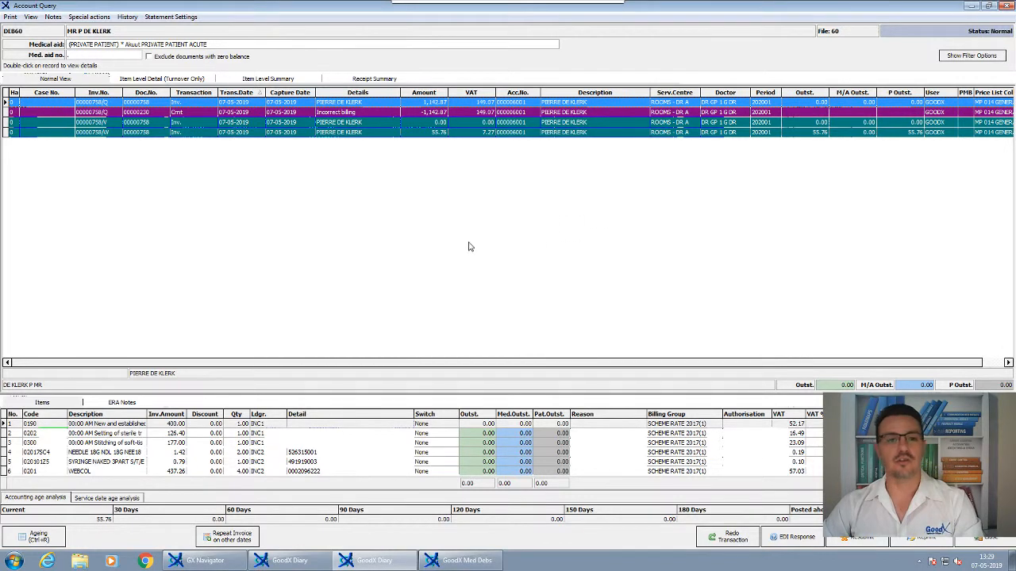
left_click(981, 538)
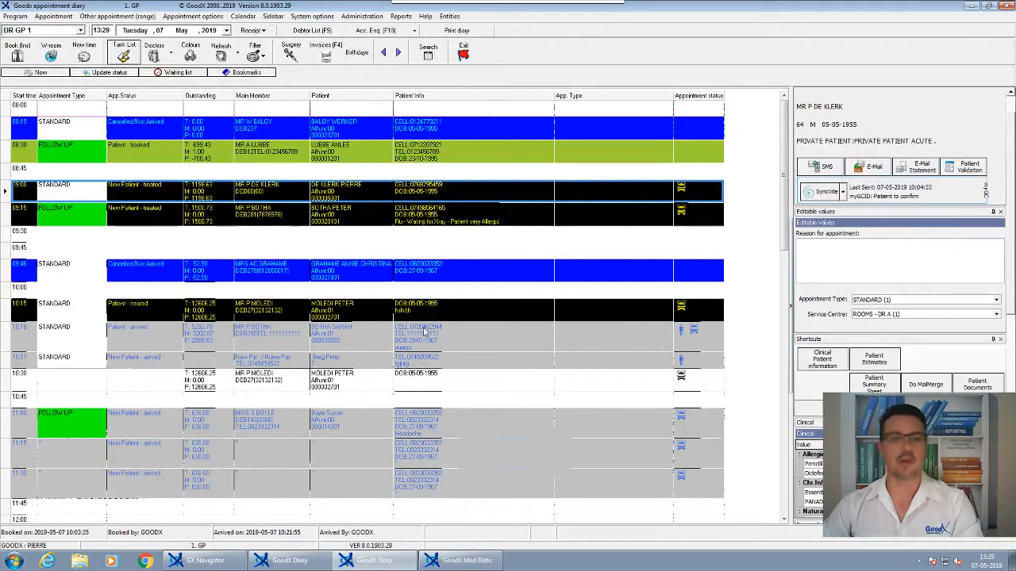
- Start a new invoice for the 09:00 patient, accepting the episode details and the patient despite the invoice already posted that day
left_click(336, 58)
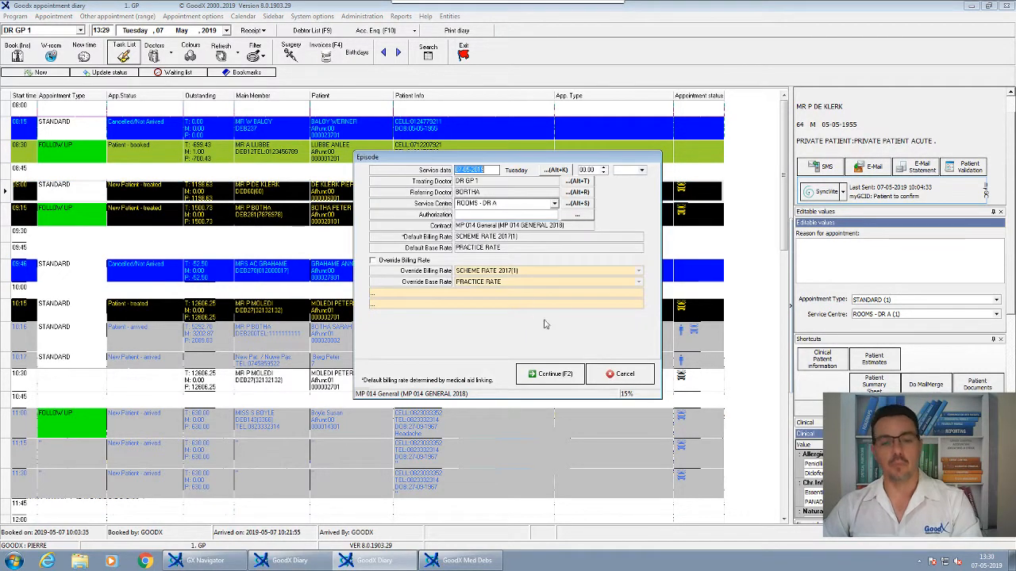
left_click(552, 373)
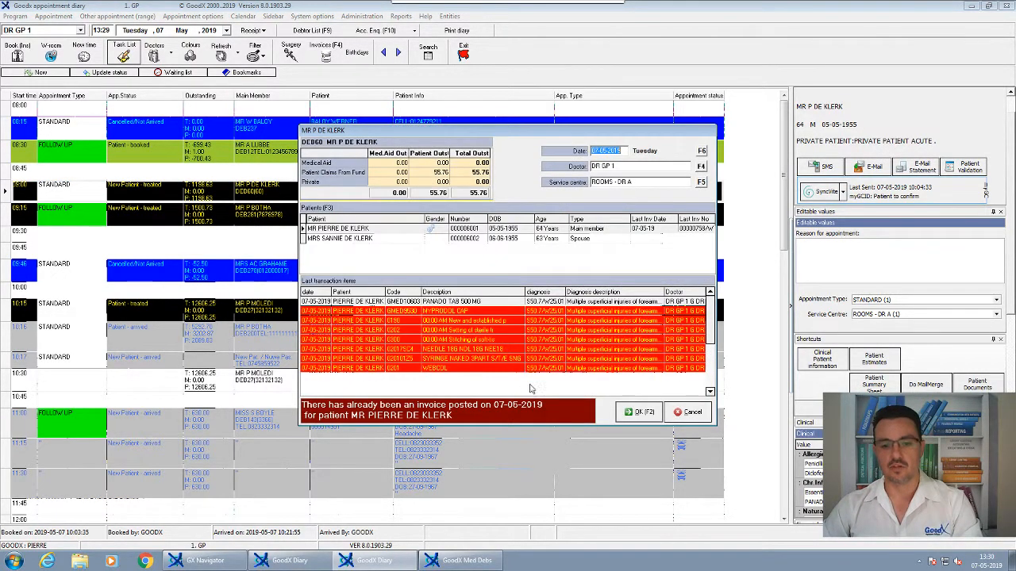
left_click_drag(457, 324, 549, 386)
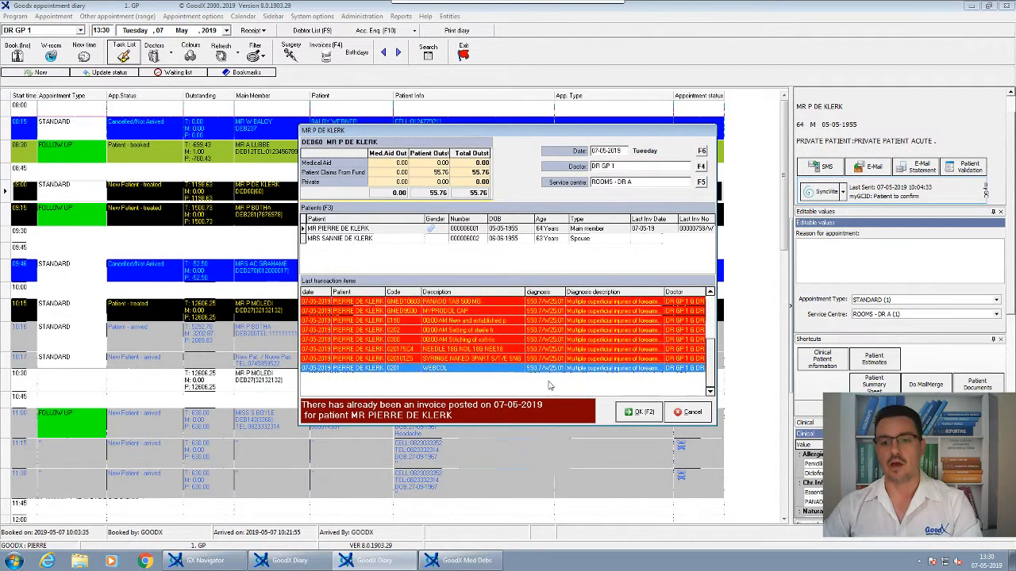
left_click(639, 412)
left_click(480, 309)
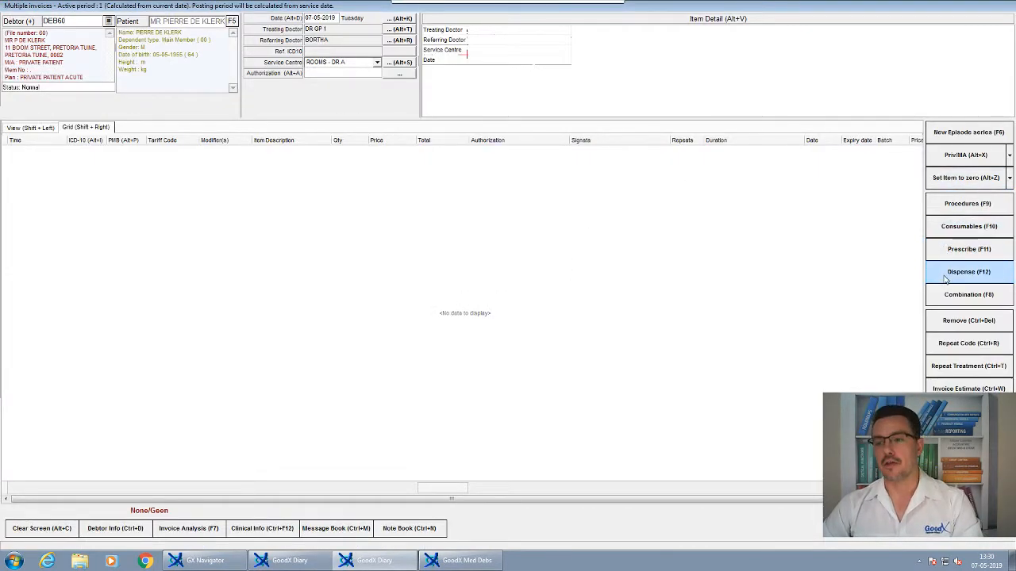
- Choose the INJECTION combination (code INJ) from the combination lists for the new invoice
left_click(950, 298)
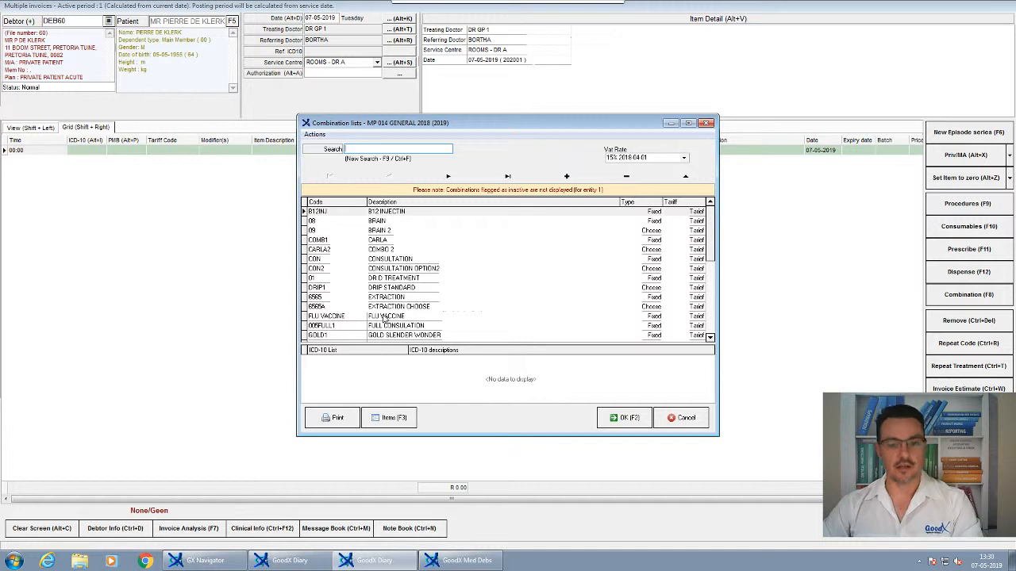
left_click(424, 335)
scroll(424, 326, "down", 3)
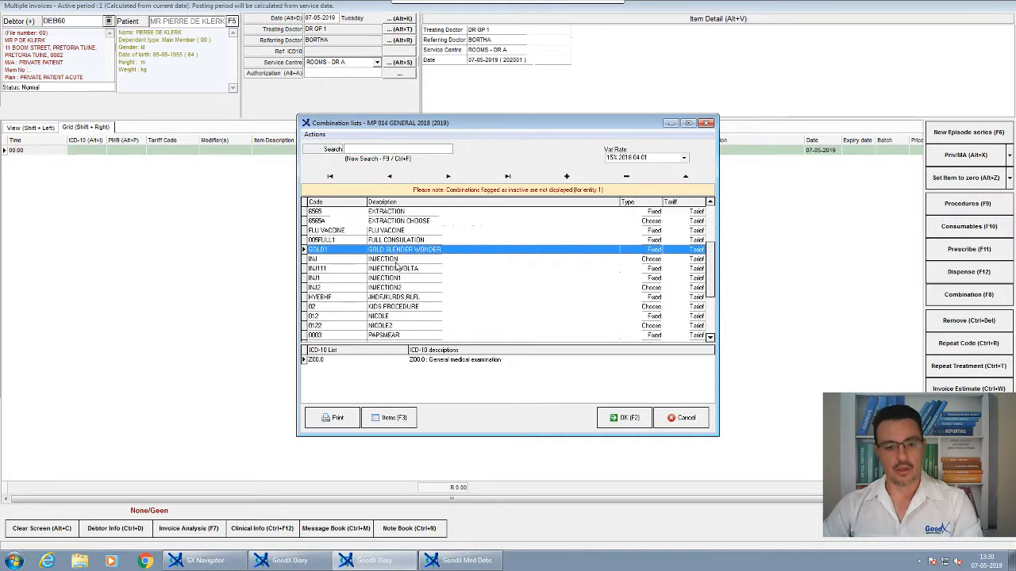
double_click(394, 262)
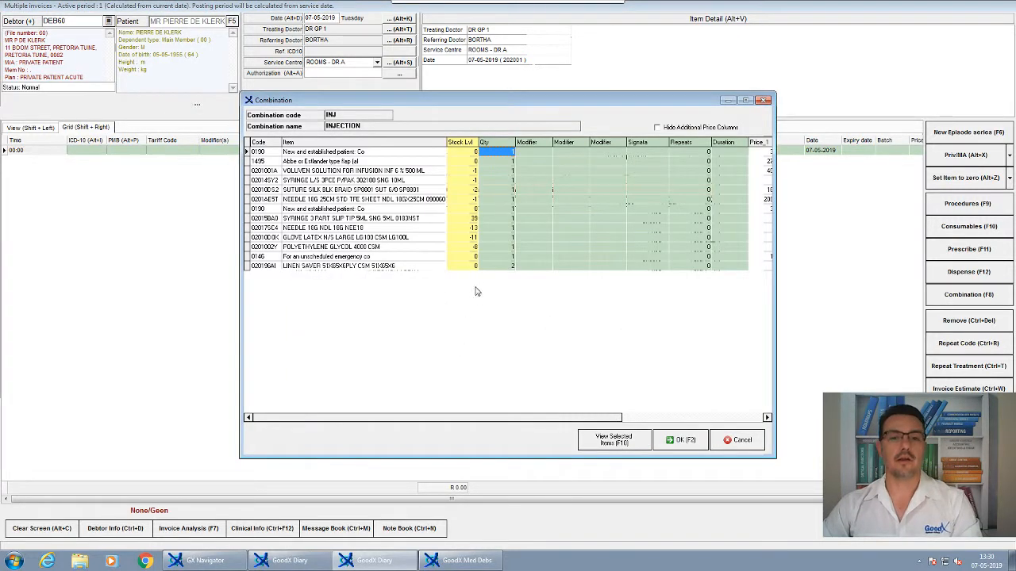
- Set the quantity to 0 for every combination item from VOLUVEN SOLUTION through GLOVE LATEX
left_click(497, 170)
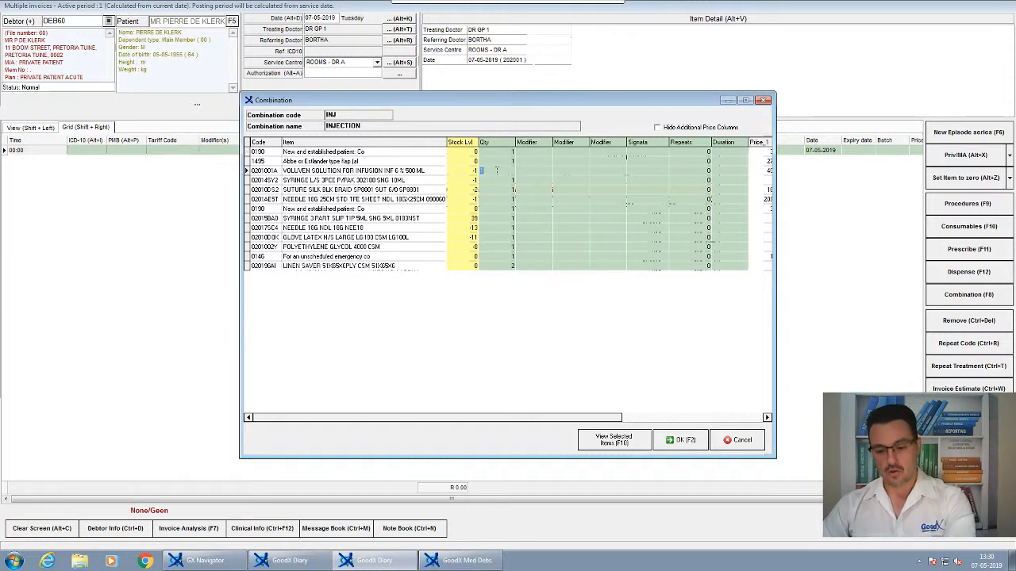
left_click(504, 200)
type("0")
left_click(506, 209)
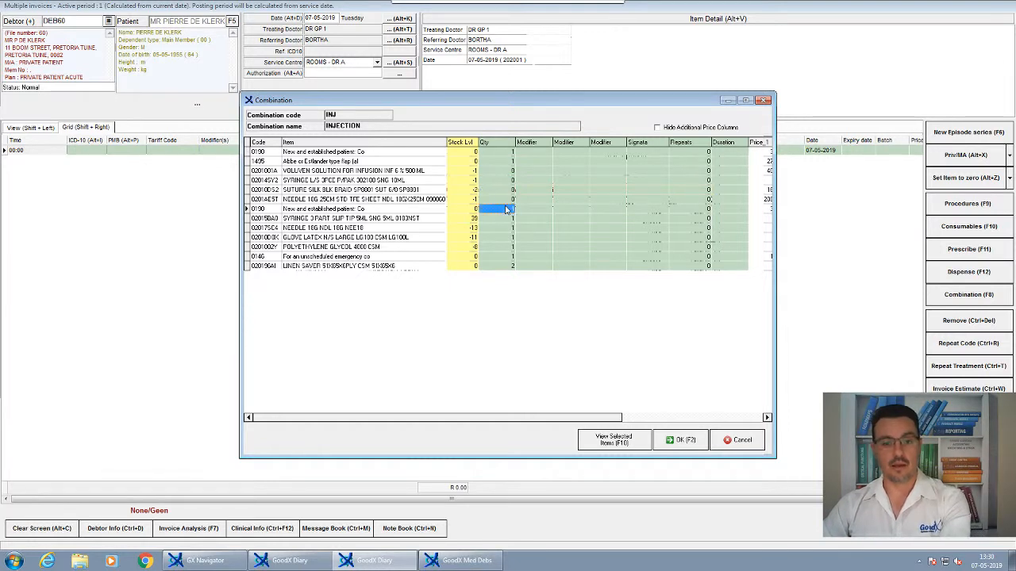
type("0")
left_click(506, 219)
type("0")
left_click(506, 227)
type("0")
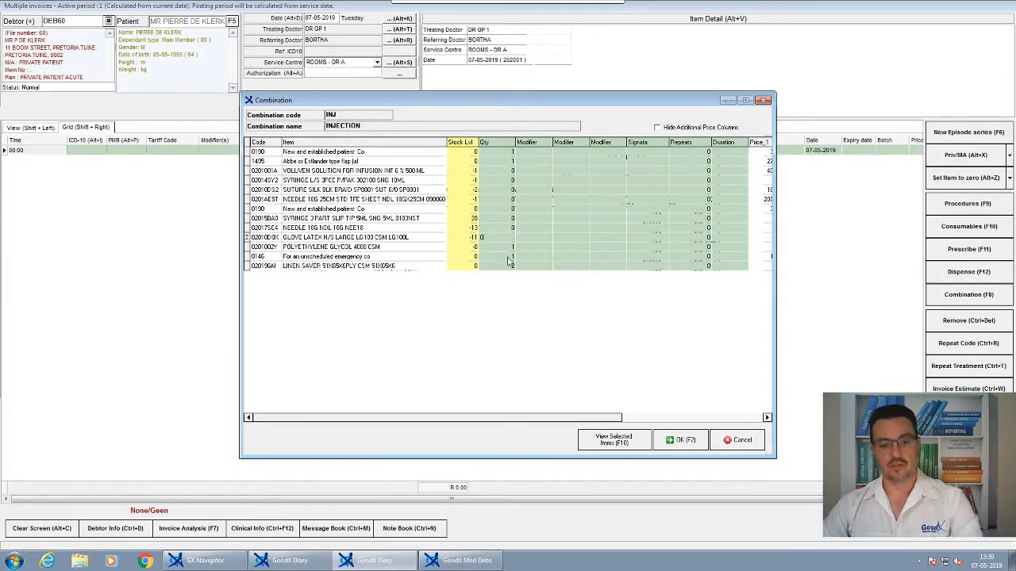
- Add the remaining combination items to the invoice and acknowledge the claim code warnings for POLYETHYLENE GLYCOL and LINEN SAVER
left_click(681, 440)
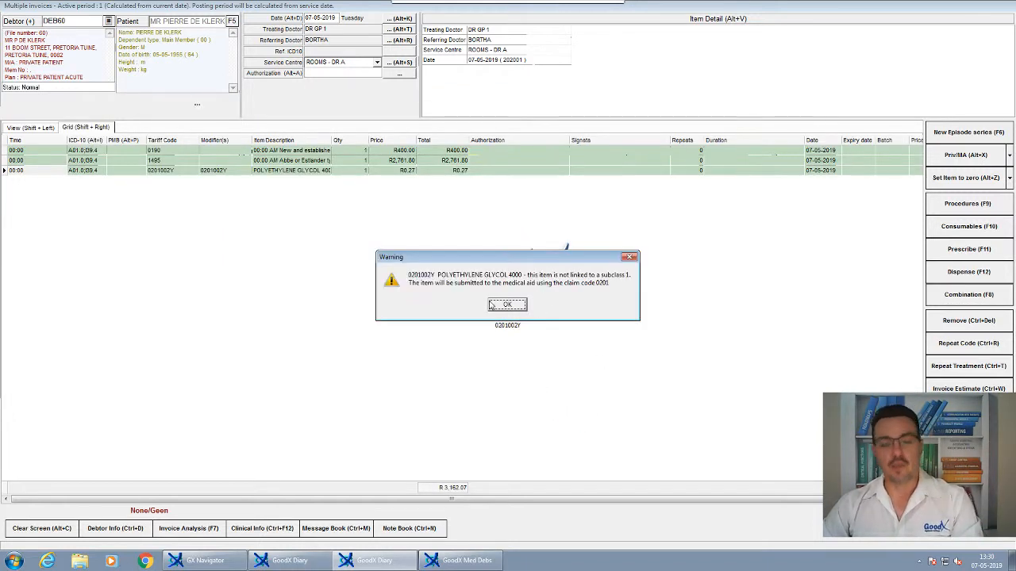
left_click(491, 305)
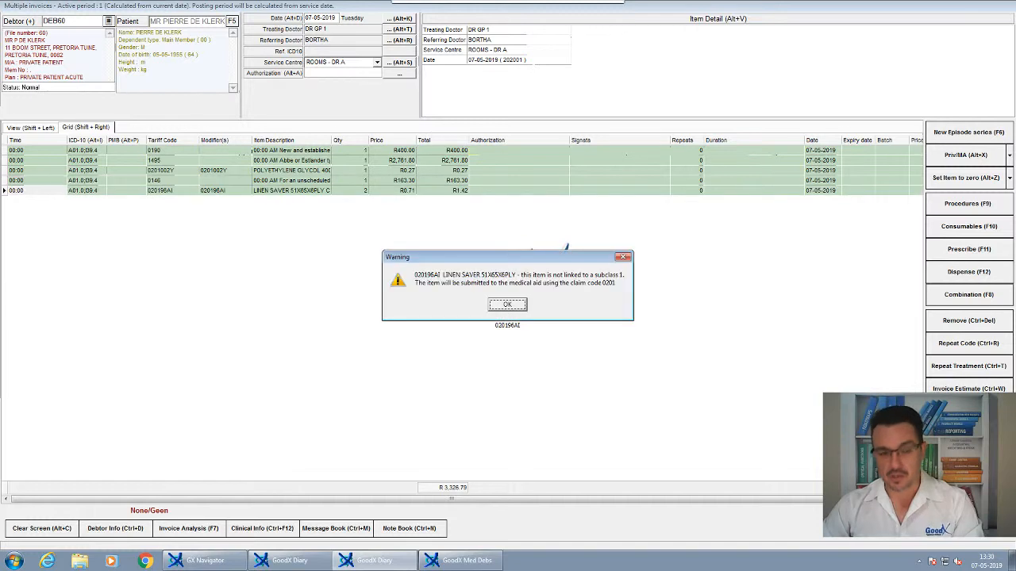
left_click(507, 305)
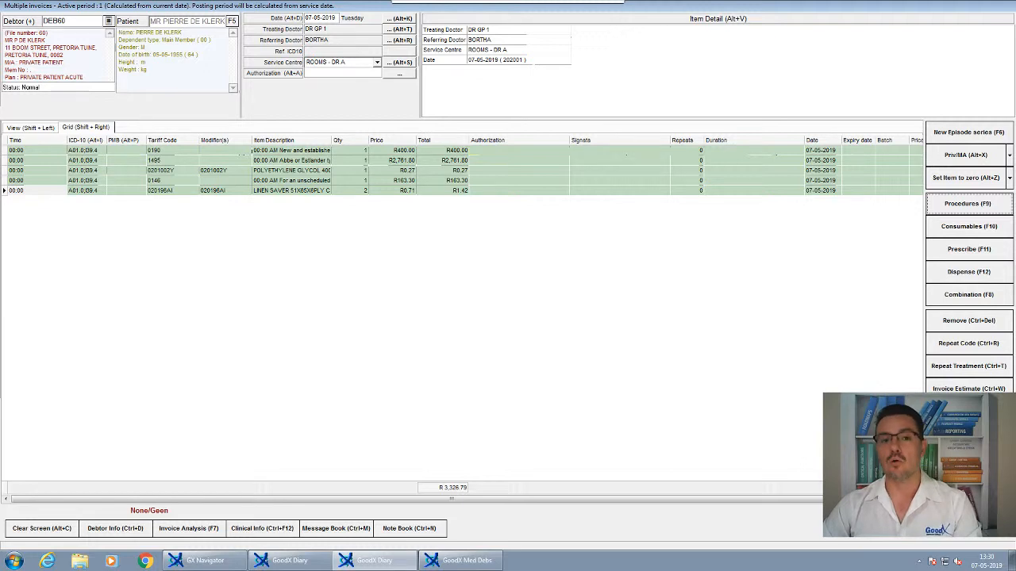
- Post the invoice with the Labels, Invoices and Prescription printouts turned off
left_click(968, 524)
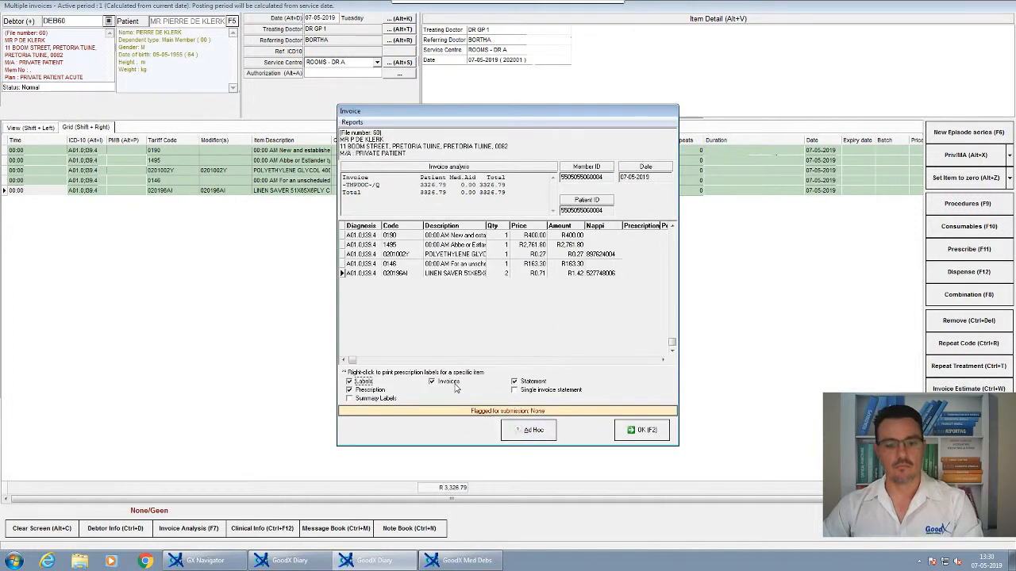
left_click(446, 381)
left_click(363, 382)
left_click(365, 391)
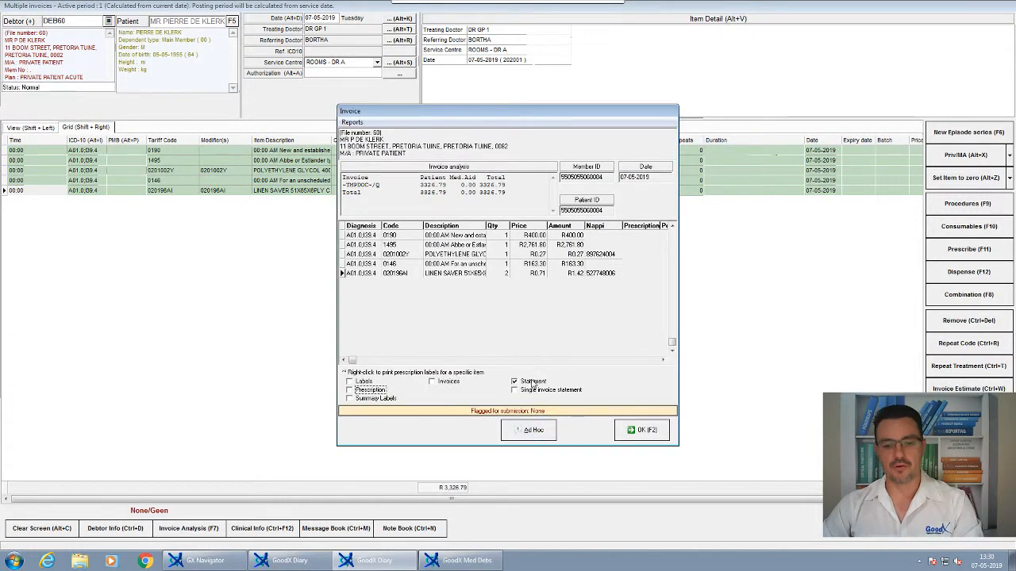
left_click(641, 429)
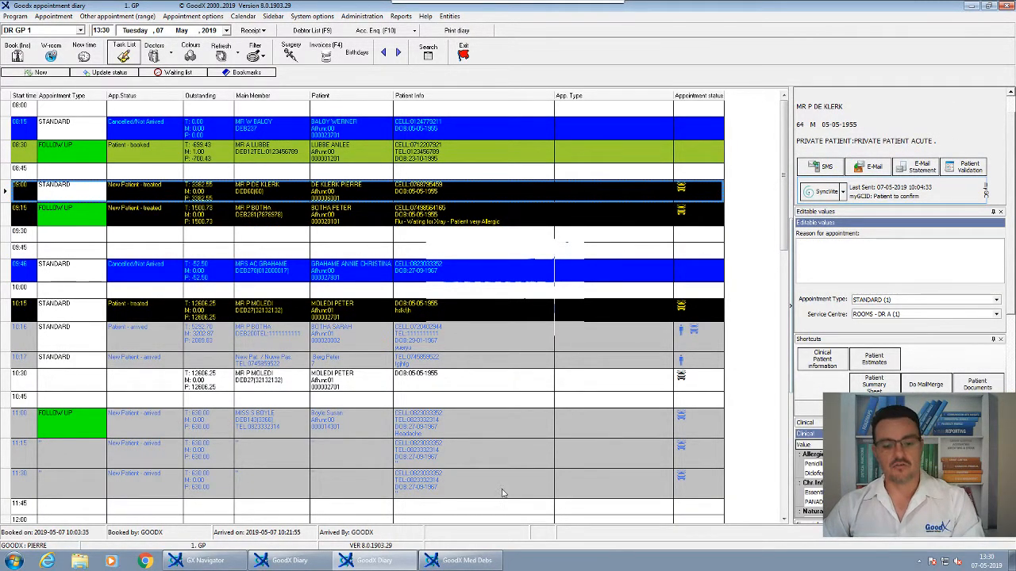
- Compare the new invoice with the original one in the patient's account enquiry, then close the enquiry
left_click(372, 34)
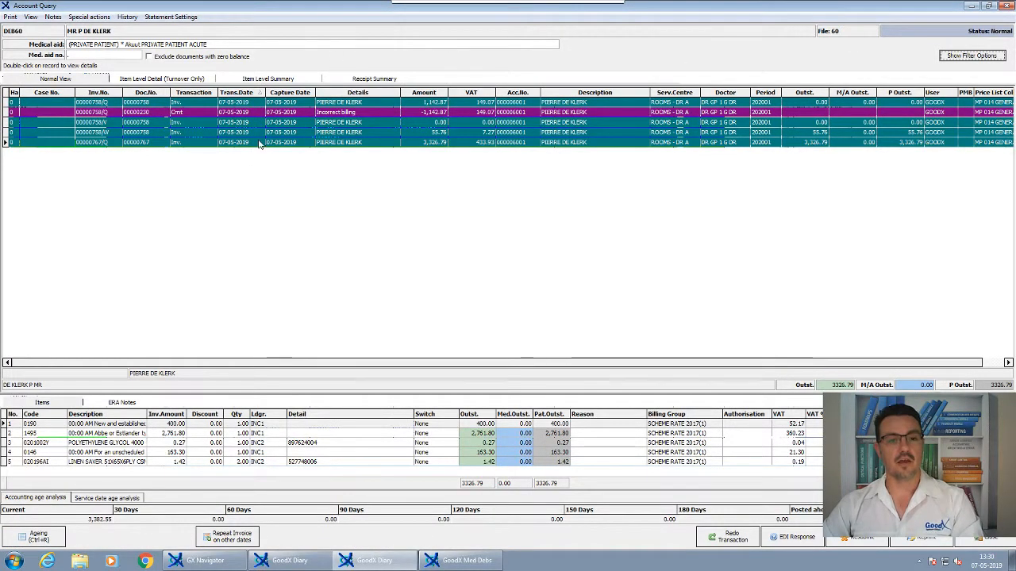
left_click(262, 143)
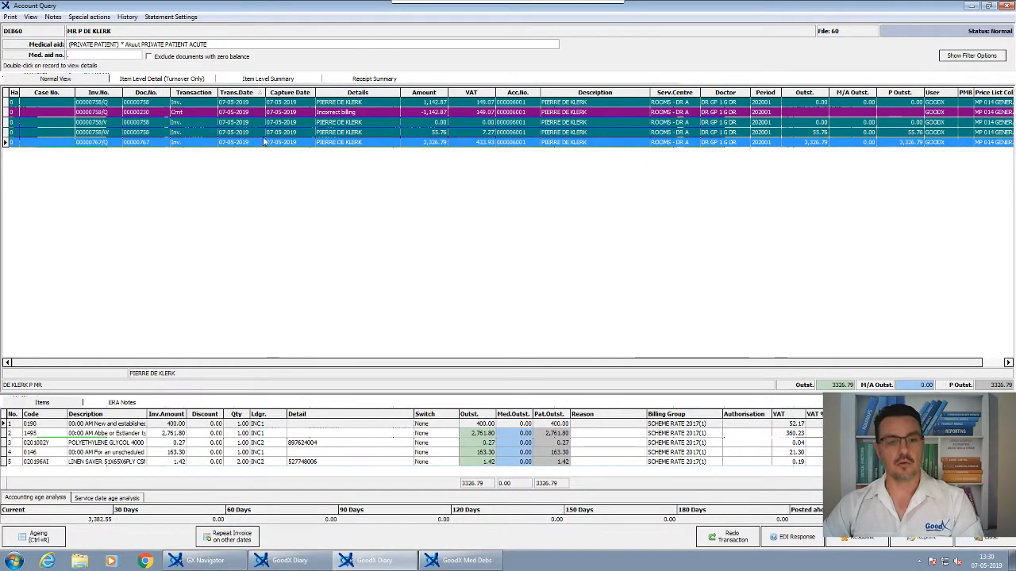
left_click(435, 104)
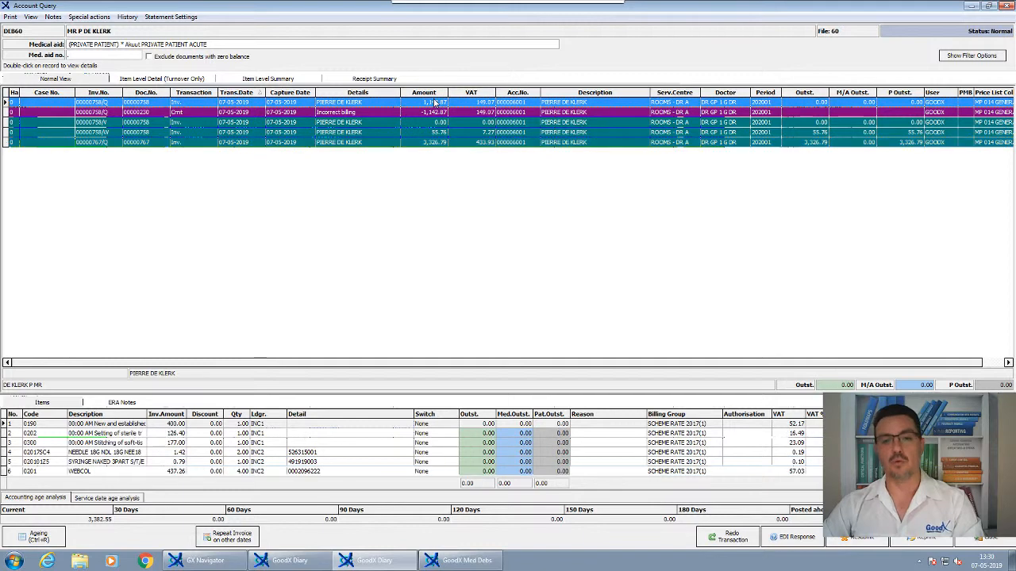
left_click(436, 143)
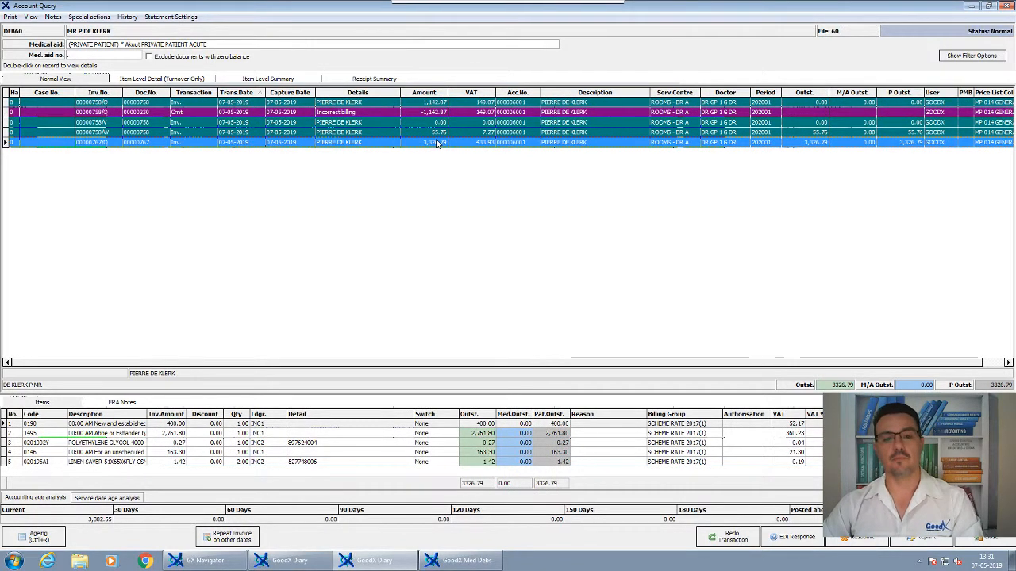
left_click(478, 435)
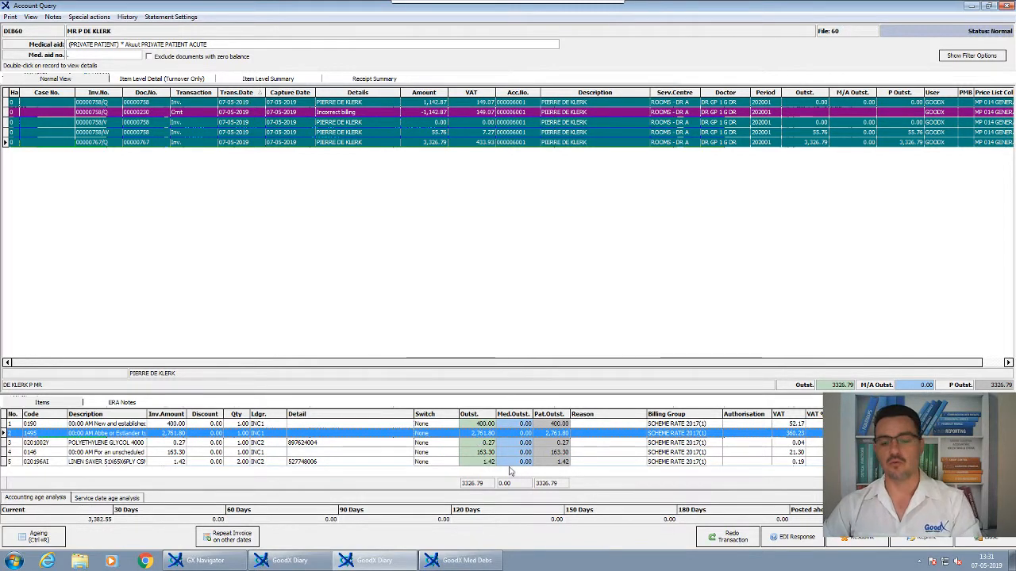
left_click(960, 546)
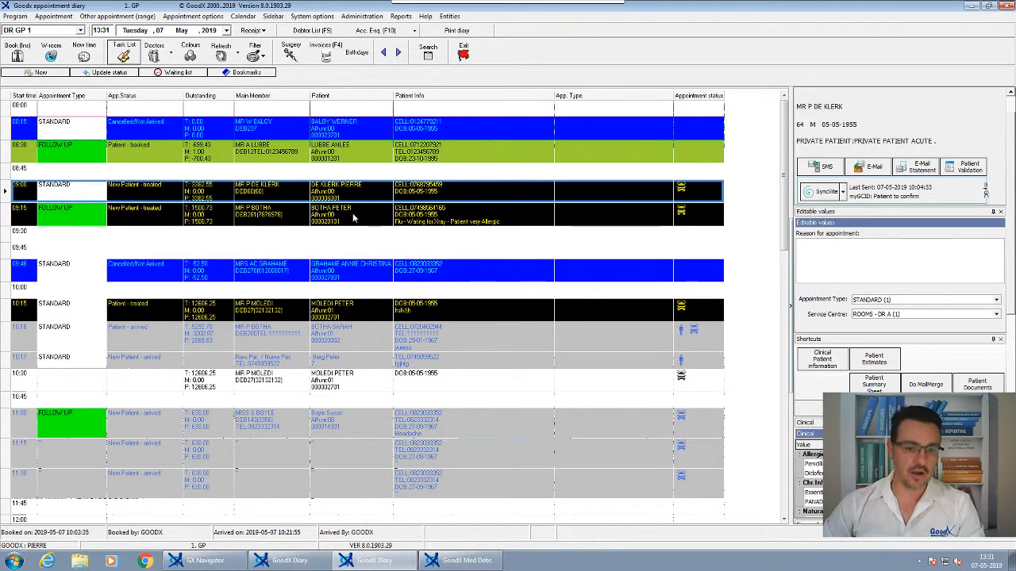
- Switch to GoodX Debtor Manager, locate Credit Notes (New Interface) among the transaction options, and return to the Diary
left_click(462, 557)
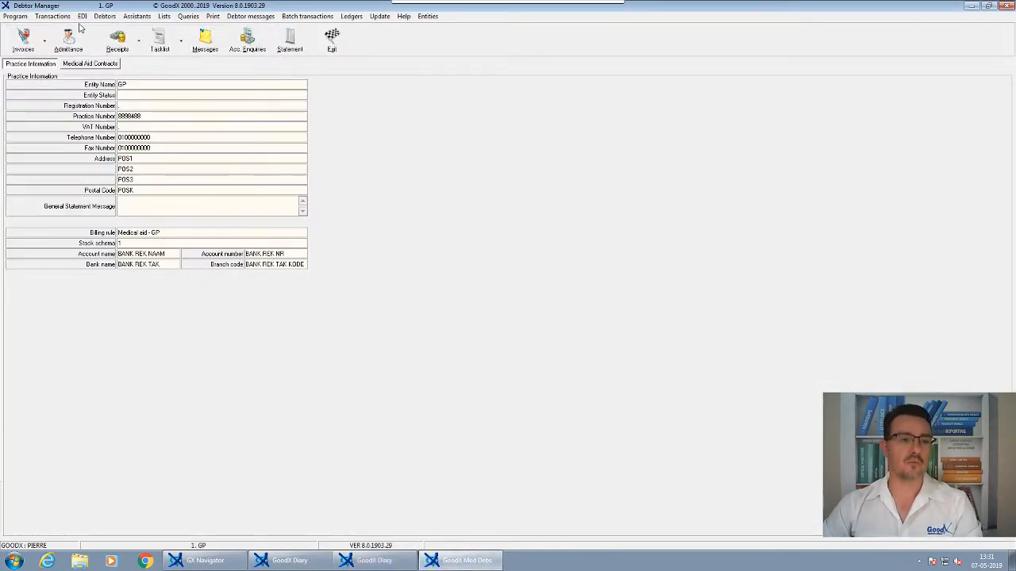
left_click(51, 17)
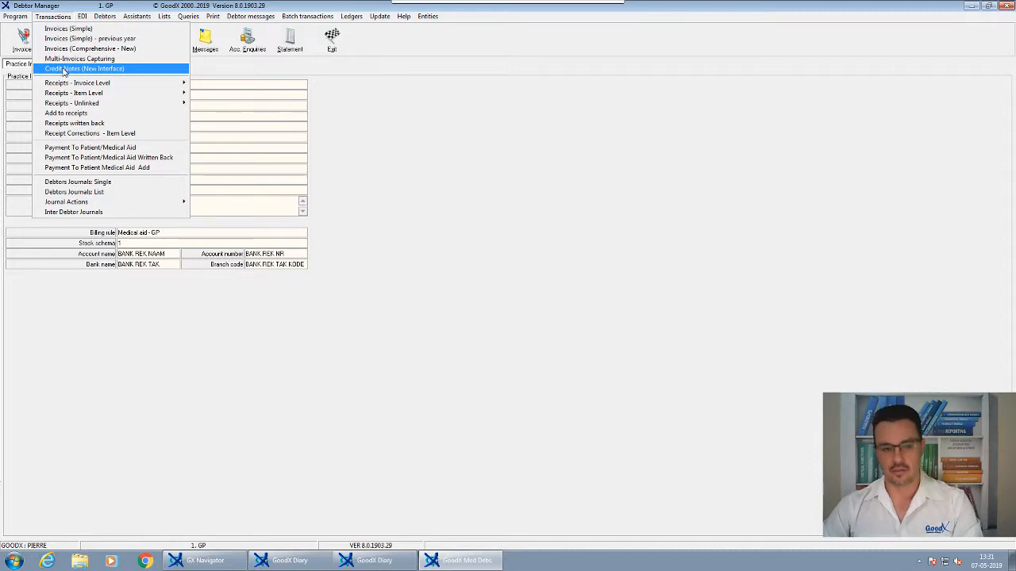
left_click(373, 560)
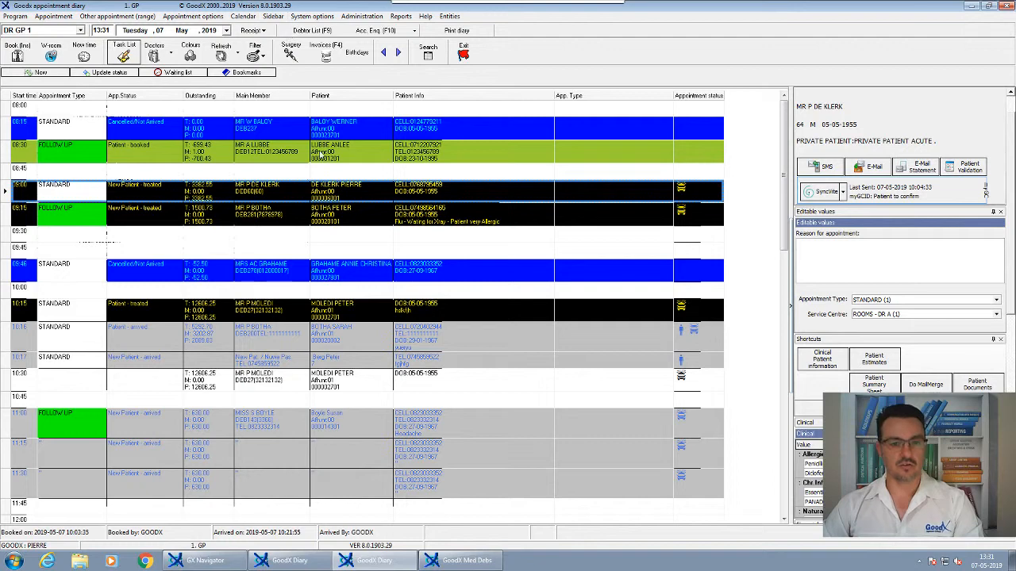
- Reopen the account enquiry for the 09:00 patient and select the newest invoice
left_click(329, 184)
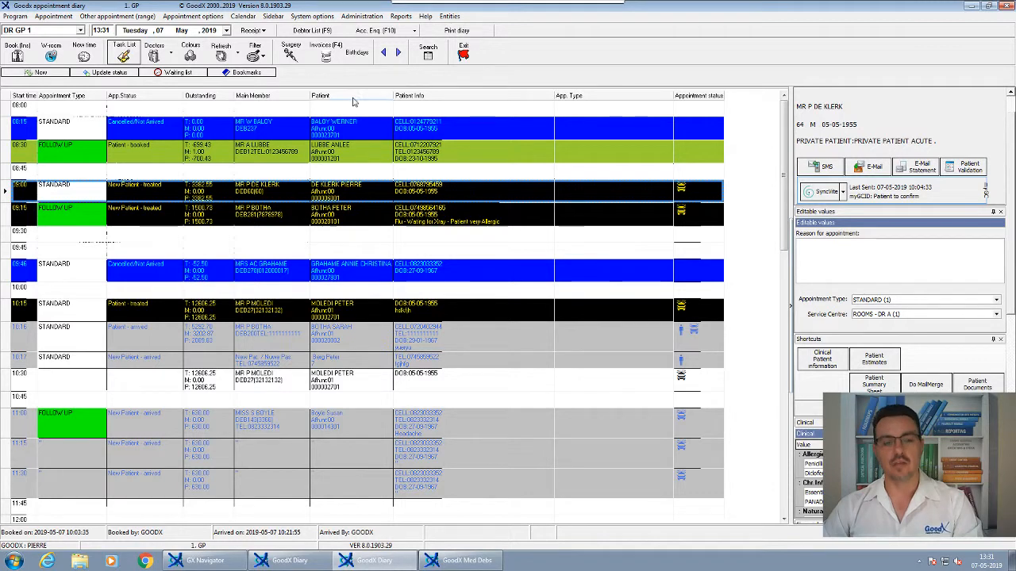
left_click(330, 197)
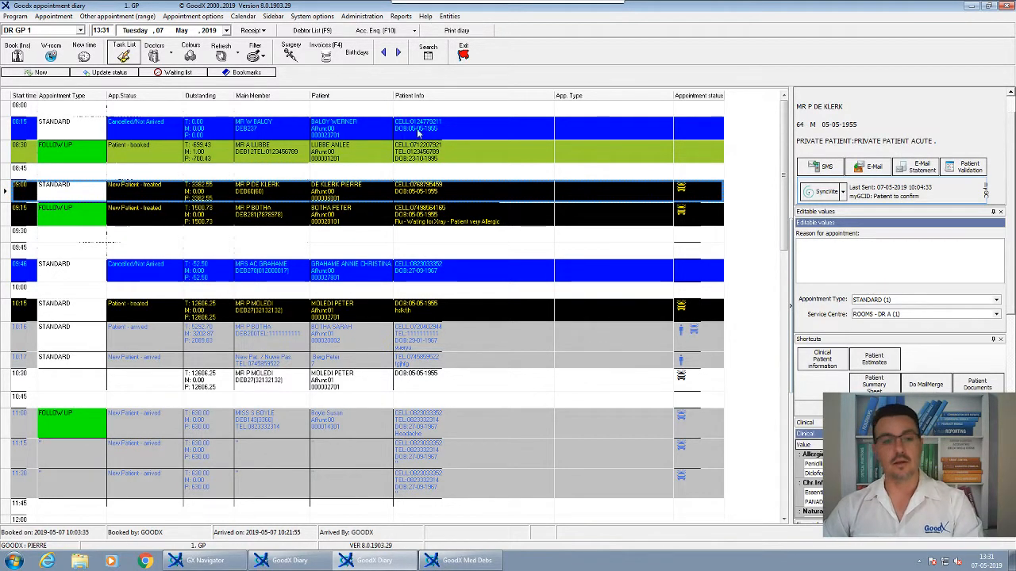
left_click(371, 32)
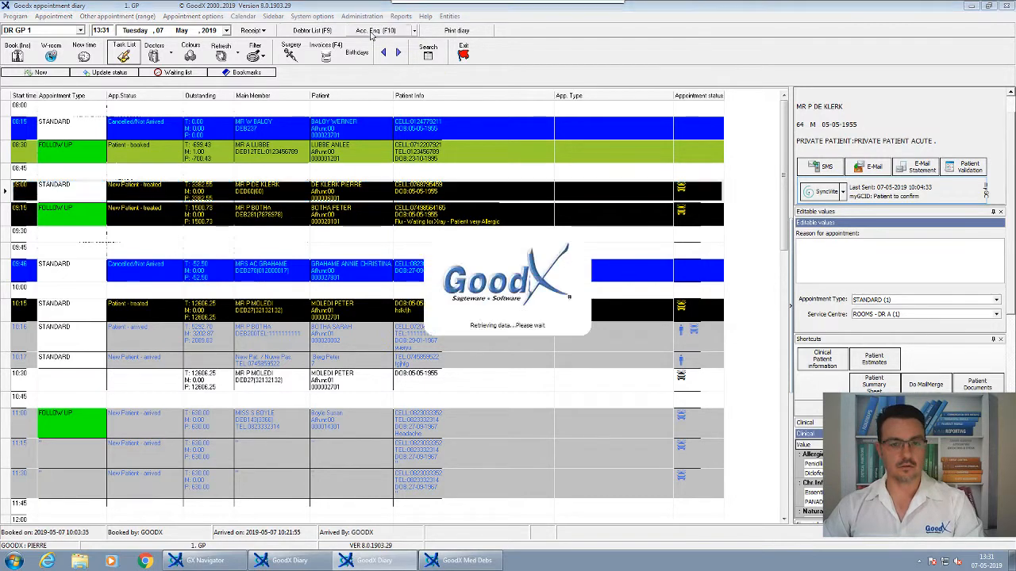
left_click(234, 145)
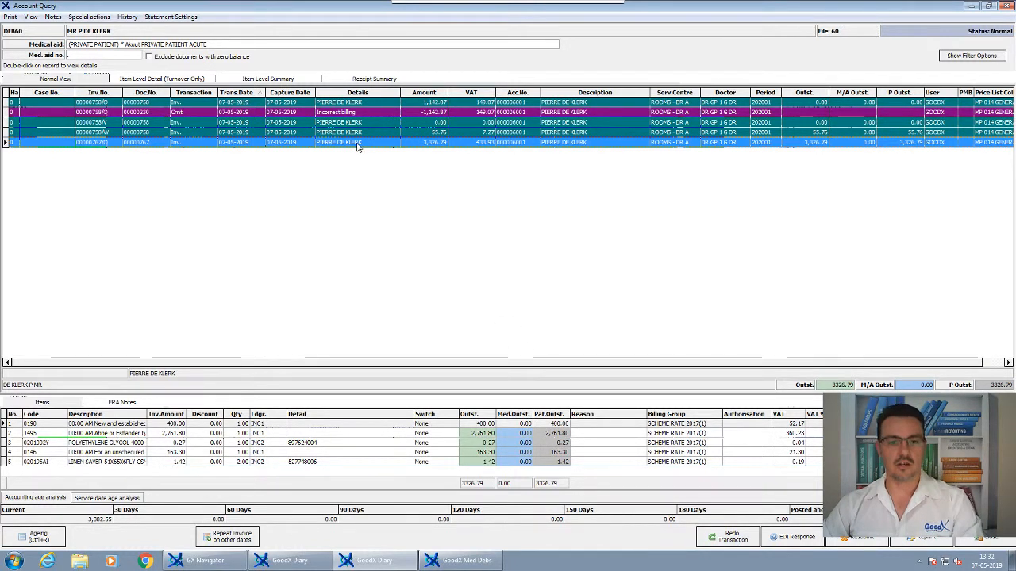
- Review the outstanding amounts of the newest invoice's items, ending on item 1495
left_click(464, 437)
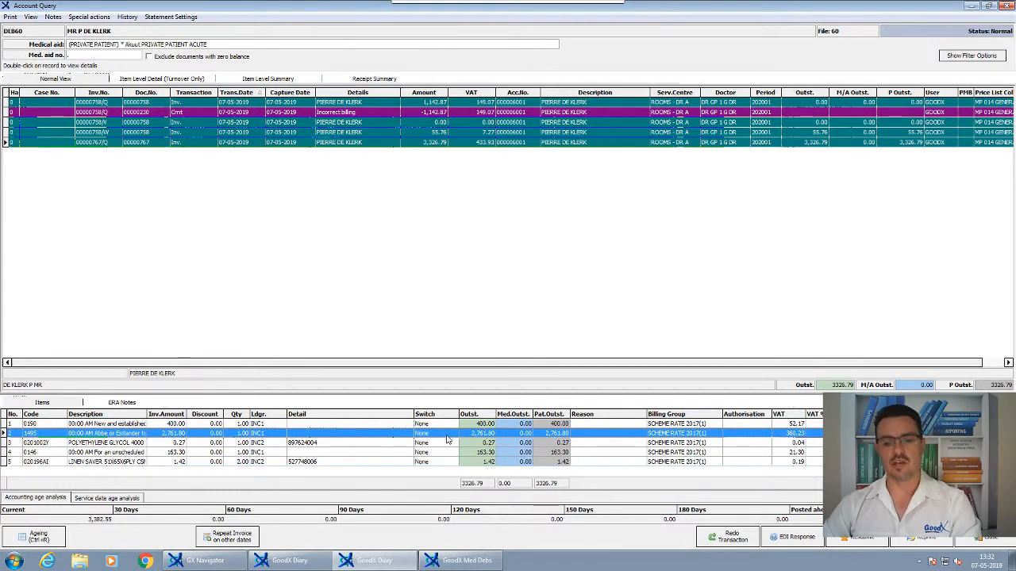
left_click(505, 425)
left_click(489, 437)
left_click(488, 445)
left_click(486, 462)
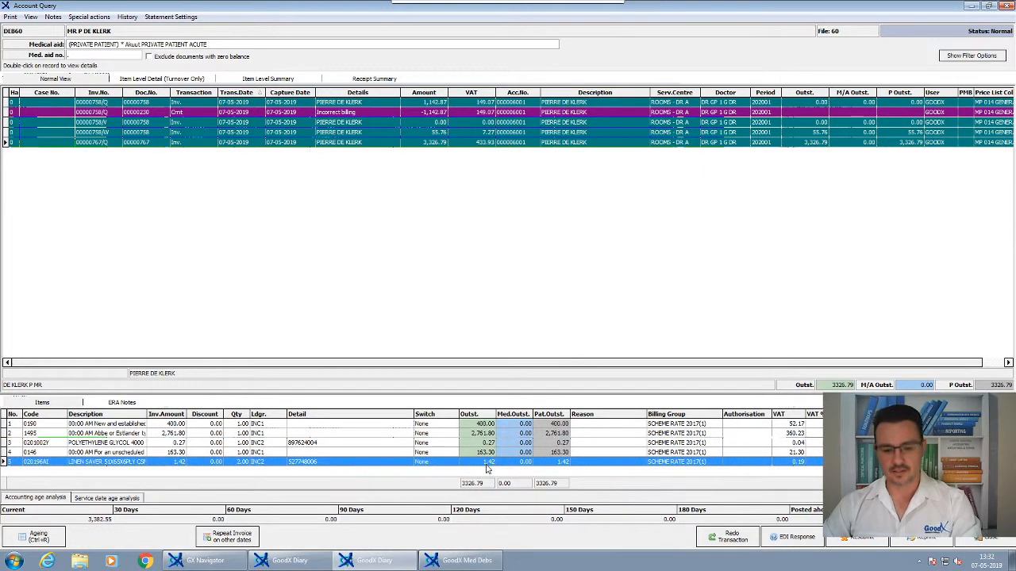
left_click(490, 434)
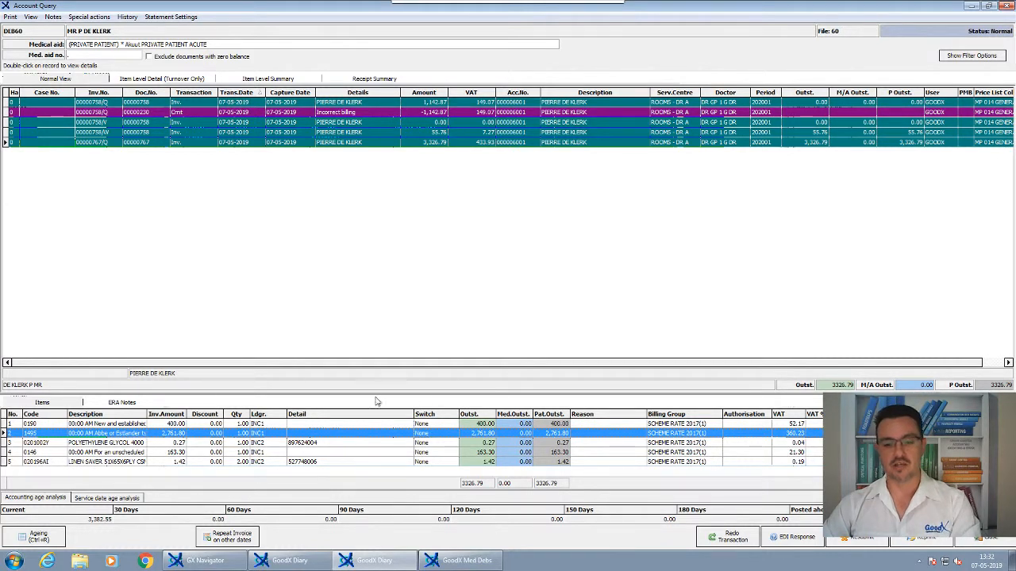
- Redo the newest invoice with Redo Transaction, giving the reason "Incorrect codes" and posting the transaction in the current period
left_click(734, 541)
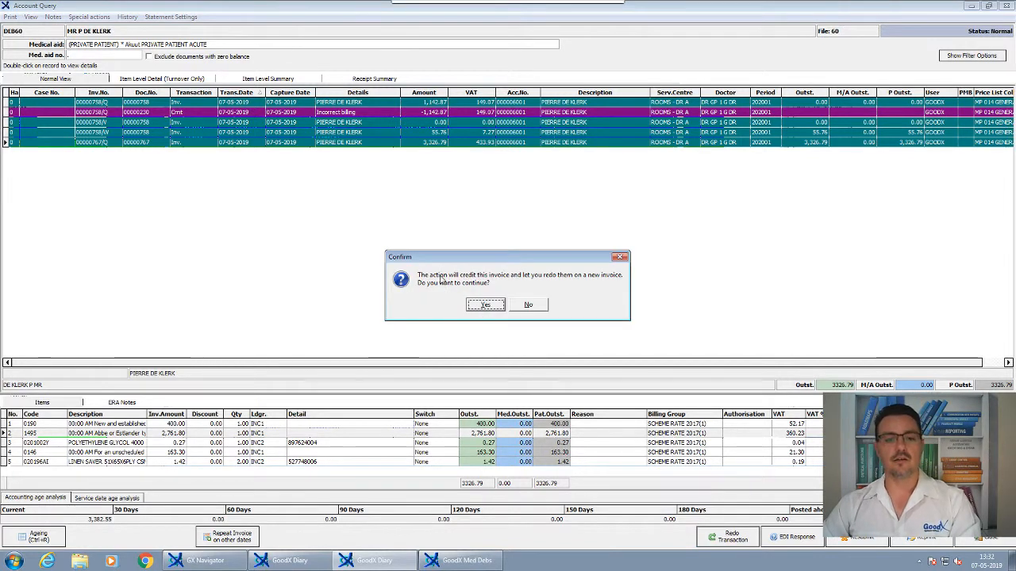
left_click(482, 306)
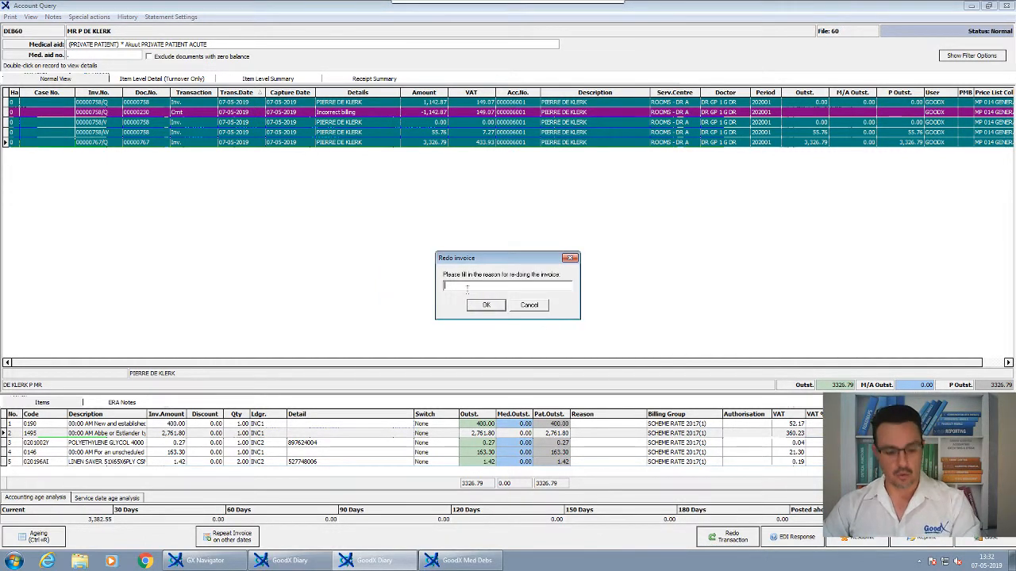
type("Incorre")
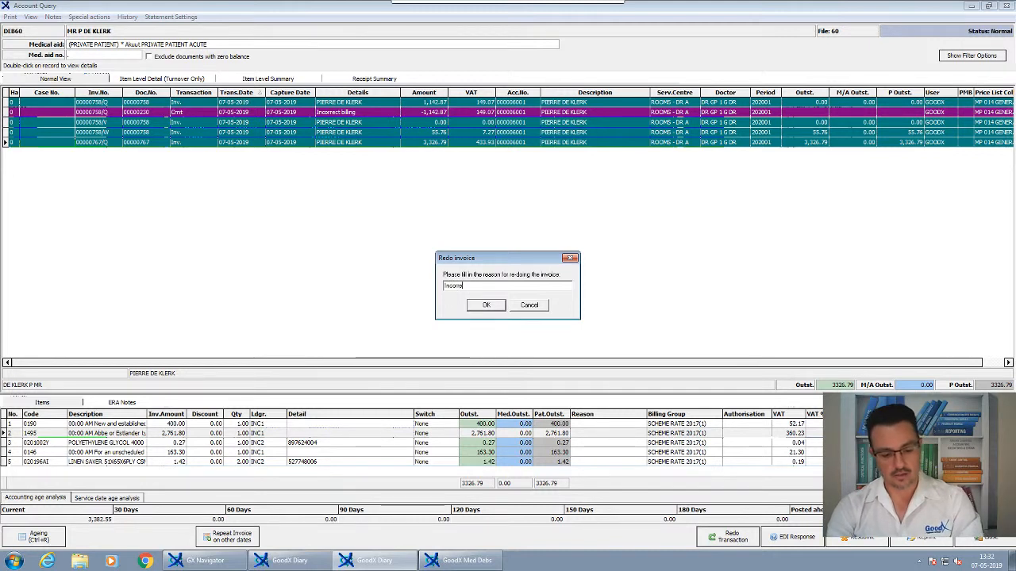
type("ct codes")
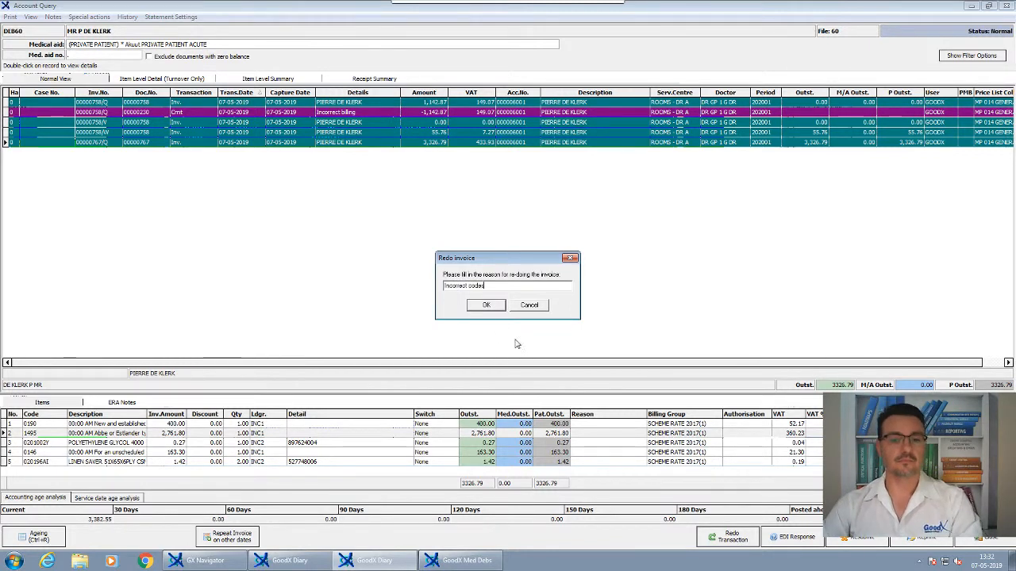
left_click(486, 306)
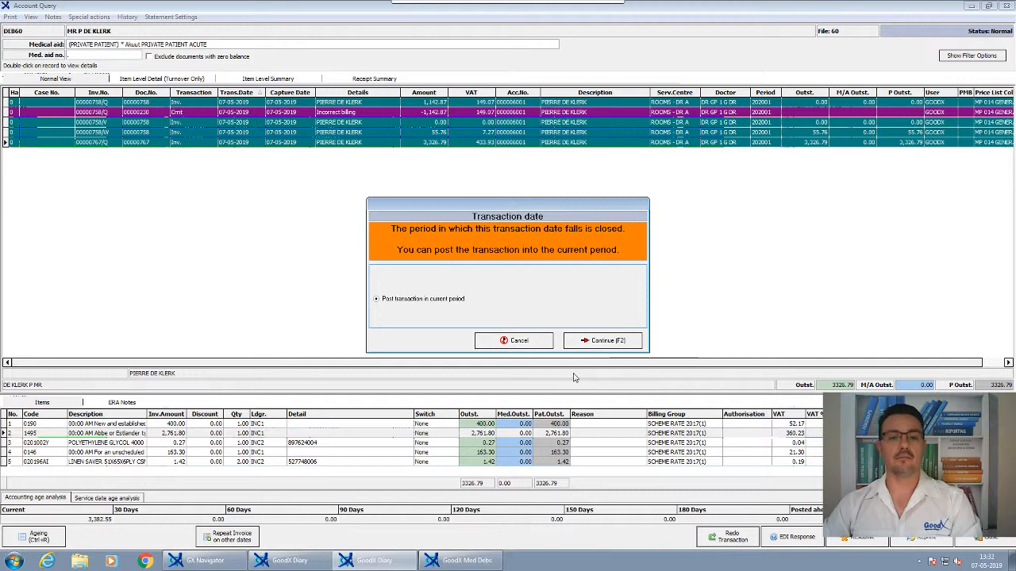
left_click(602, 342)
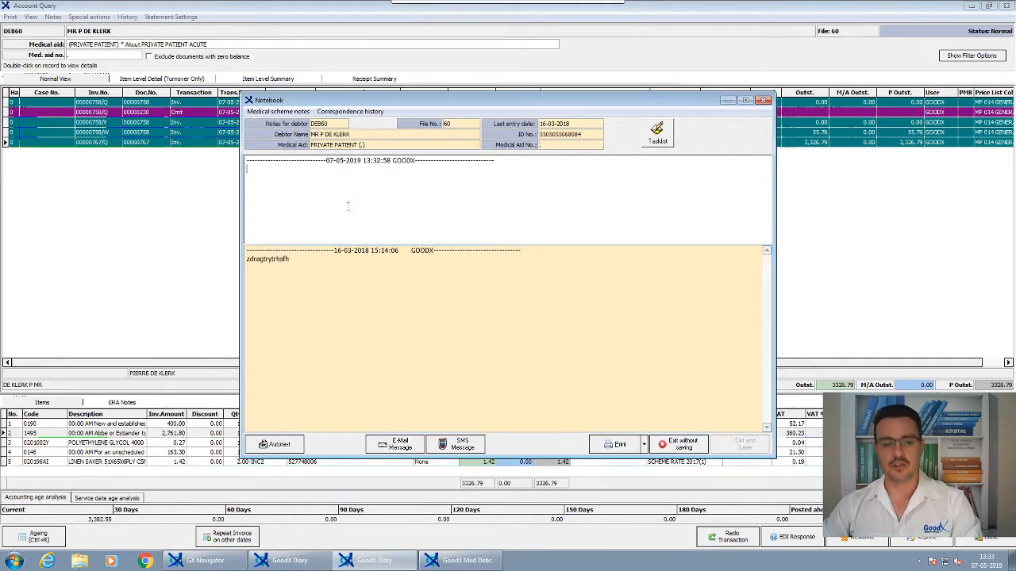
- Exit the debtor's notebook without saving, then accept the main member's invoice details and continue despite the invoice already posted that day
left_click(668, 450)
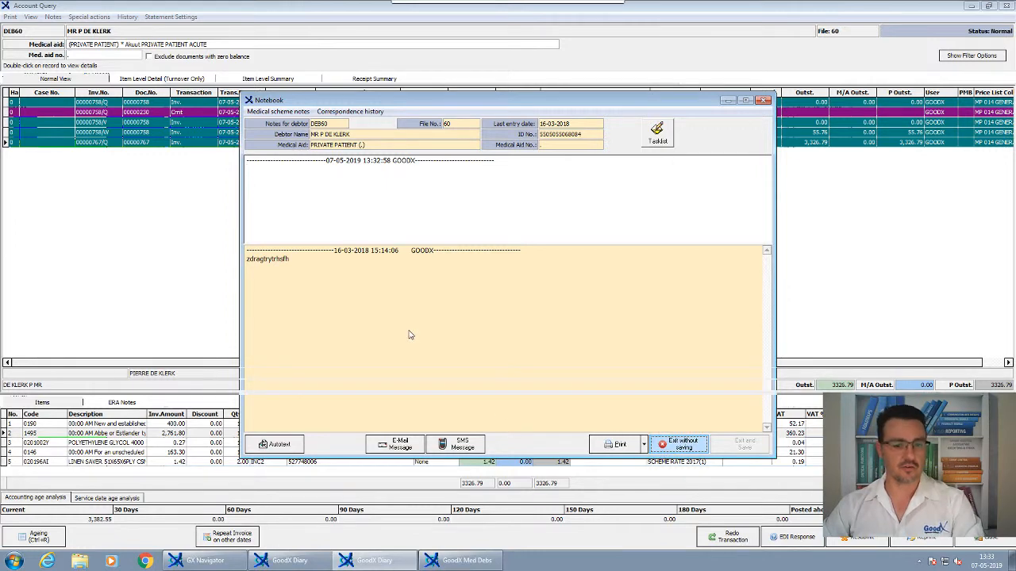
left_click(681, 446)
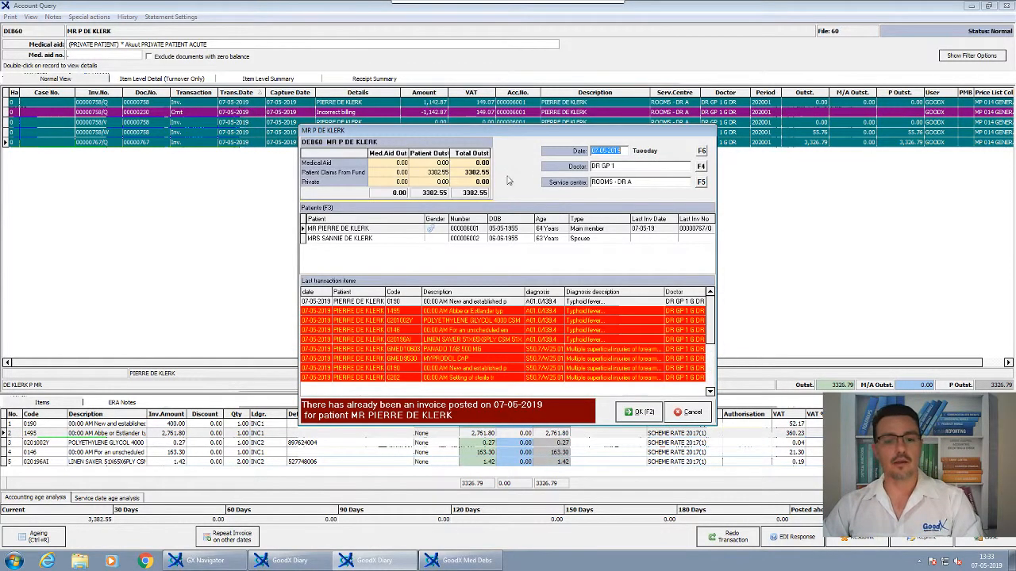
left_click(633, 414)
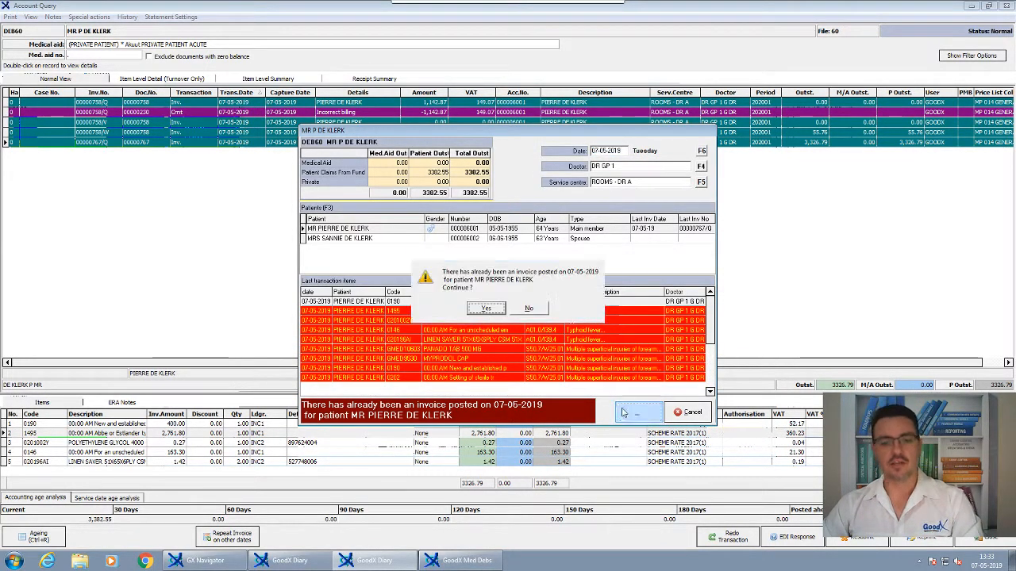
left_click(468, 310)
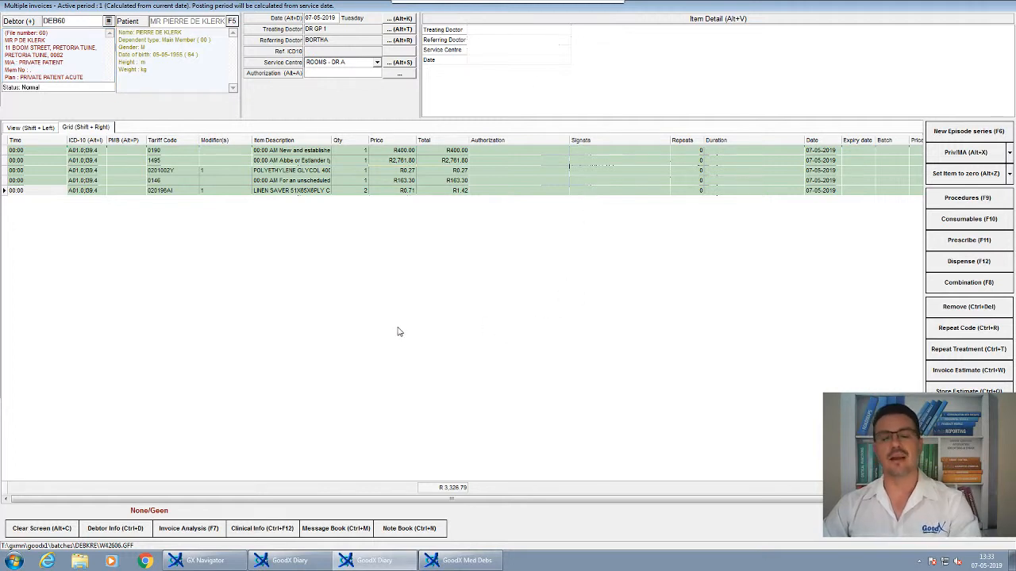
- Remove the item with tariff code 1495 from the invoice and add procedure 0147
left_click(391, 160)
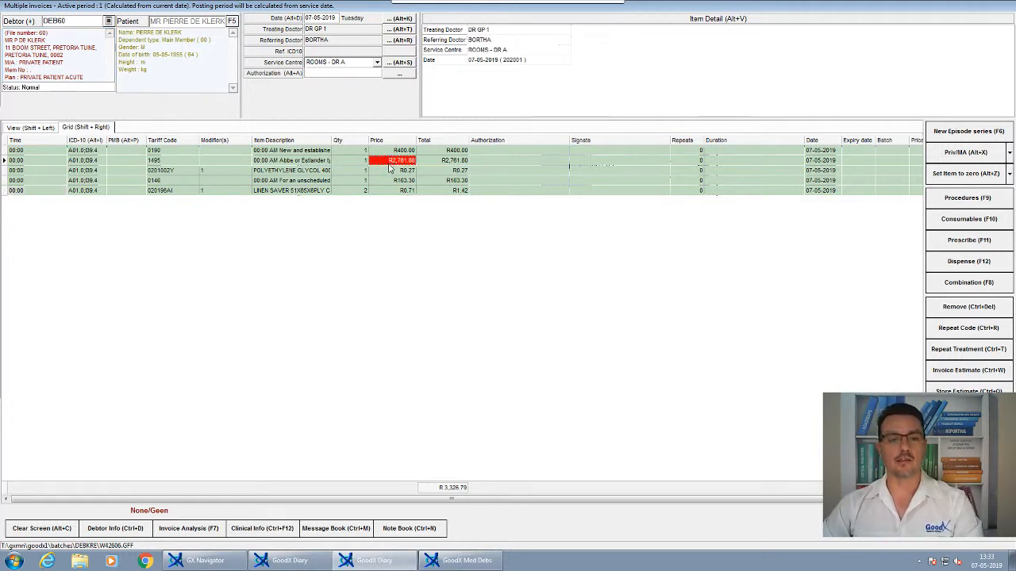
left_click(184, 162)
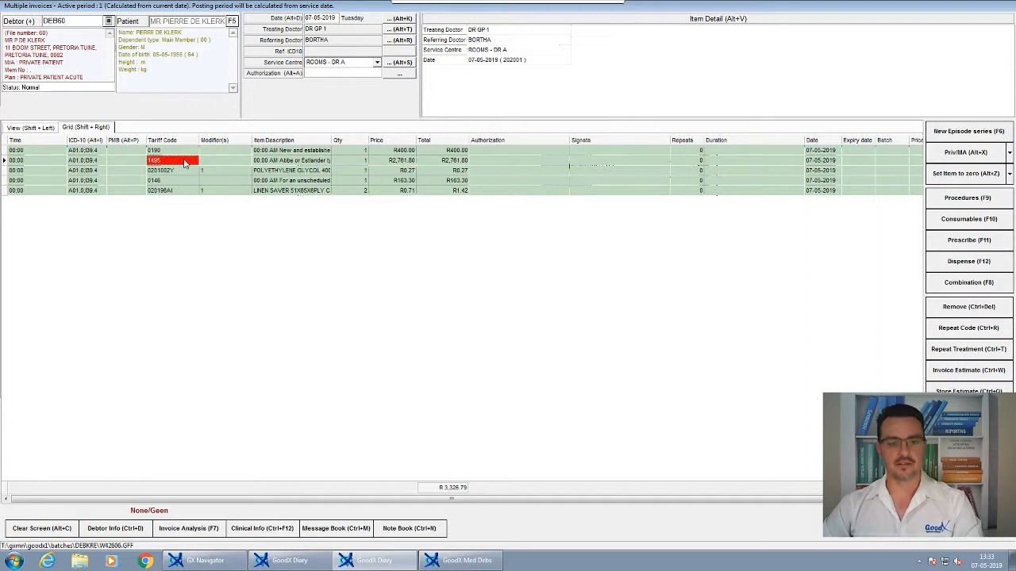
left_click(958, 308)
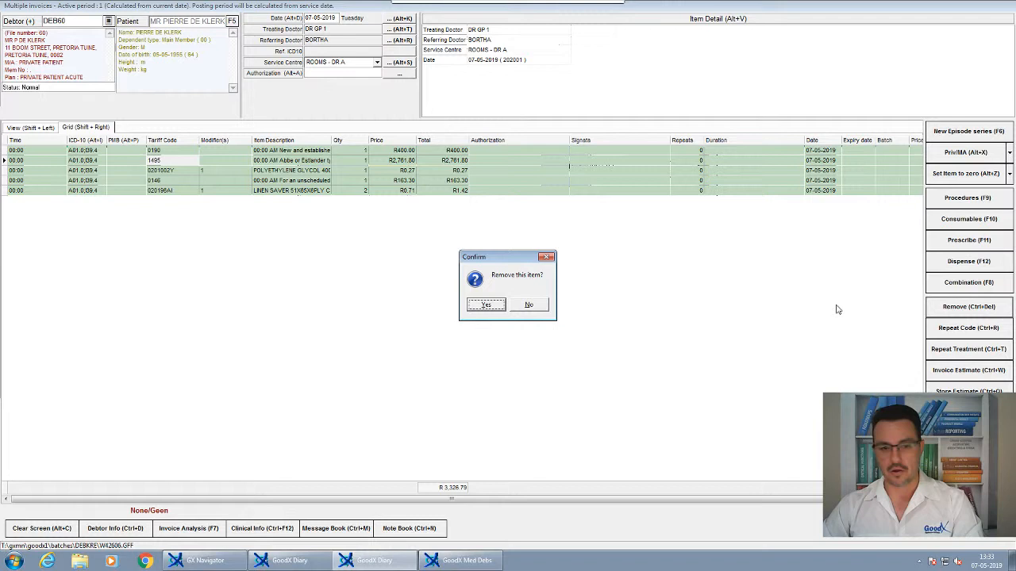
left_click(500, 307)
left_click(952, 200)
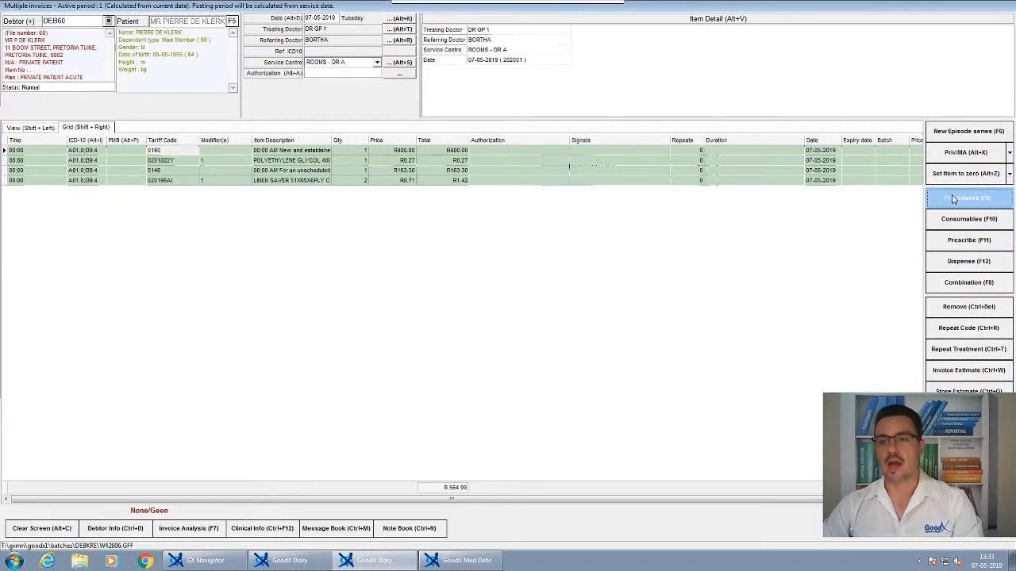
type("0147")
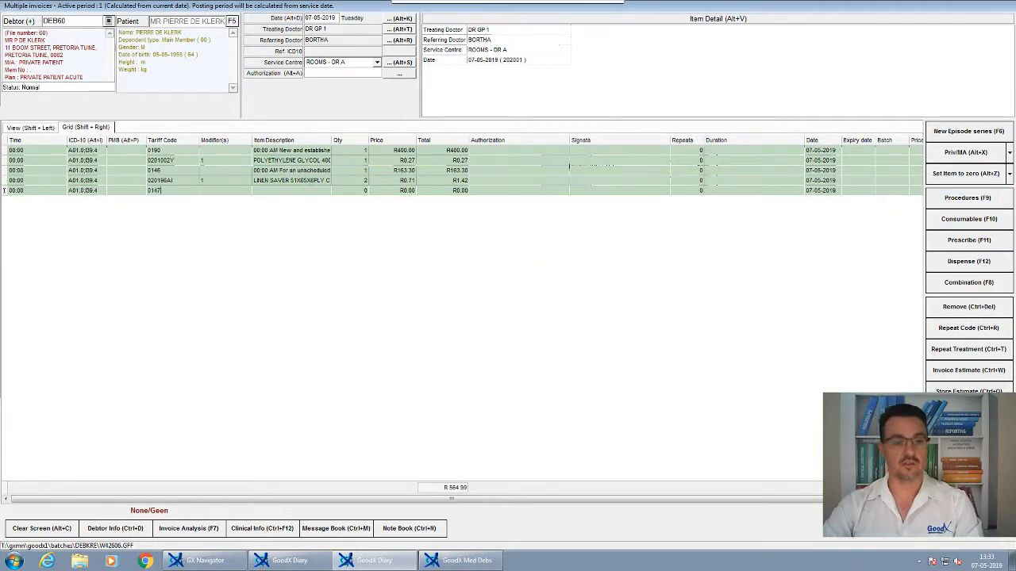
key("Return")
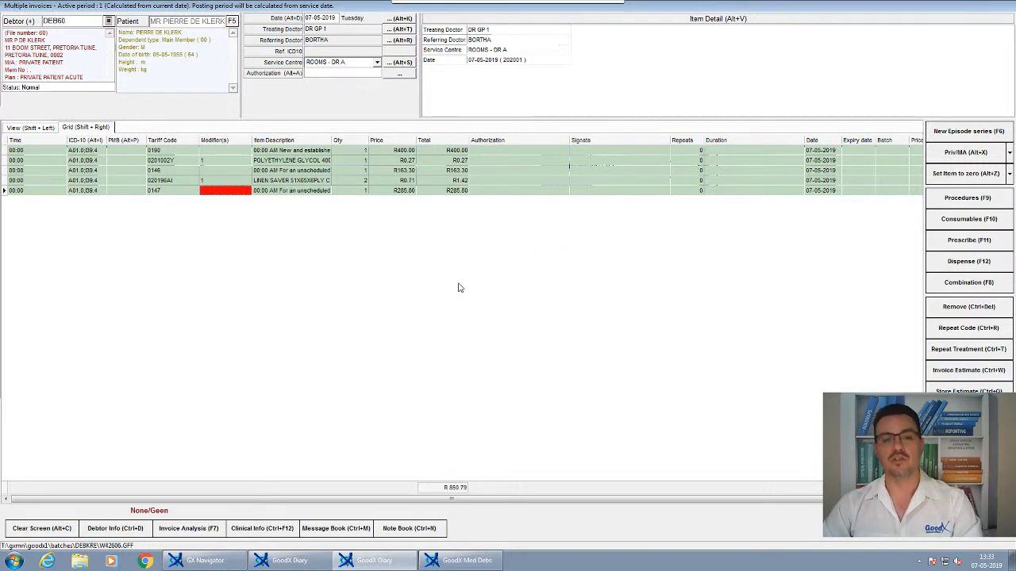
- Review the price of each item on the corrected invoice, ending on procedure 0147
left_click(406, 194)
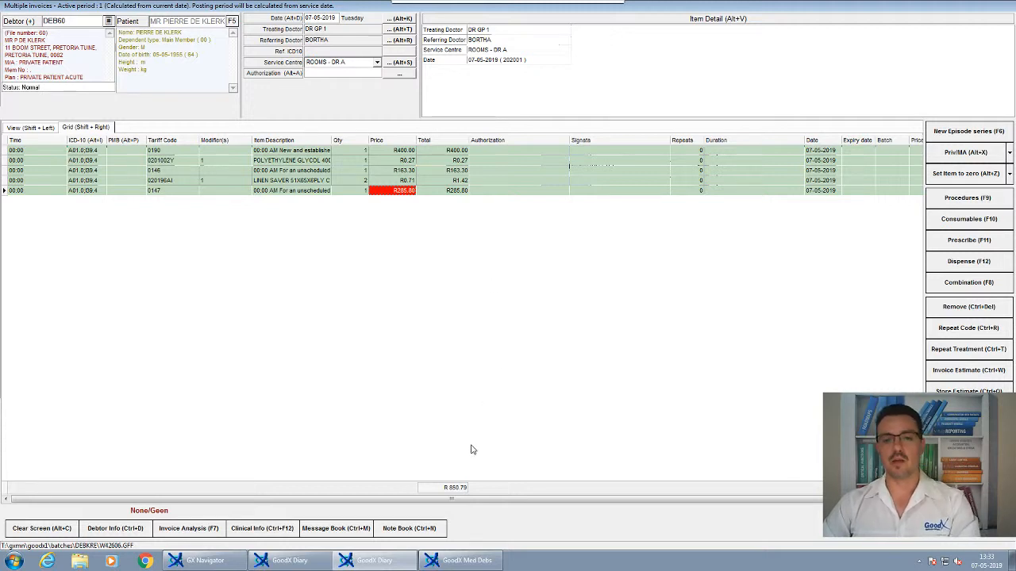
left_click(408, 151)
left_click(407, 161)
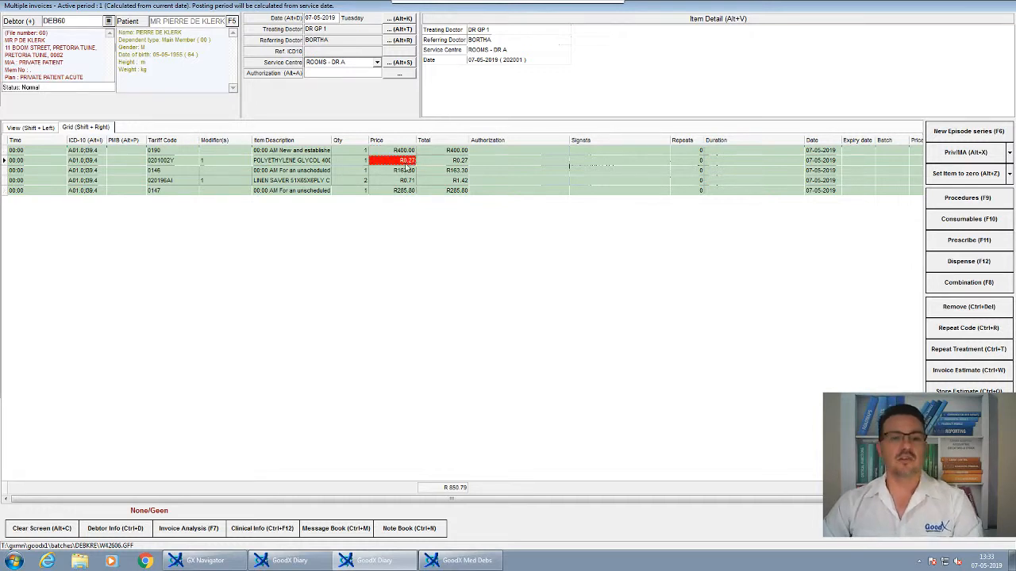
left_click(406, 171)
left_click(406, 181)
left_click(404, 191)
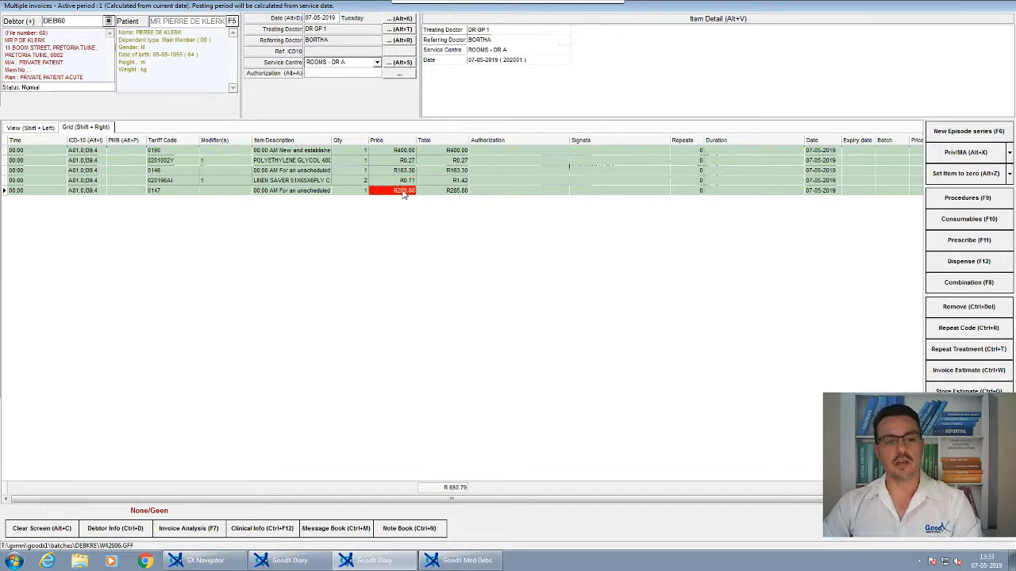
- Finalise the corrected invoice with the labels, prescription, invoices and statement printouts deselected
left_click(968, 528)
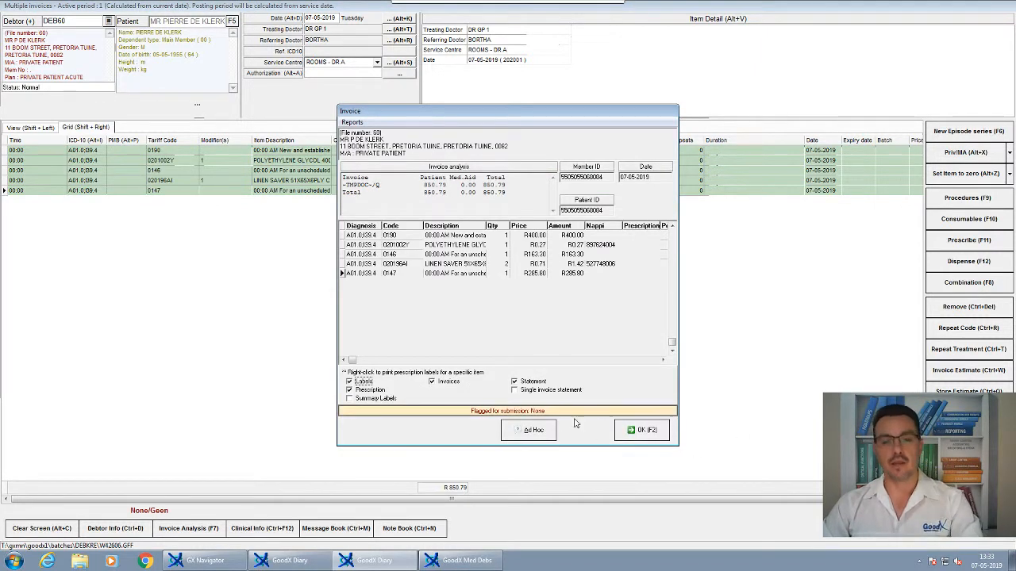
left_click(371, 382)
left_click(373, 391)
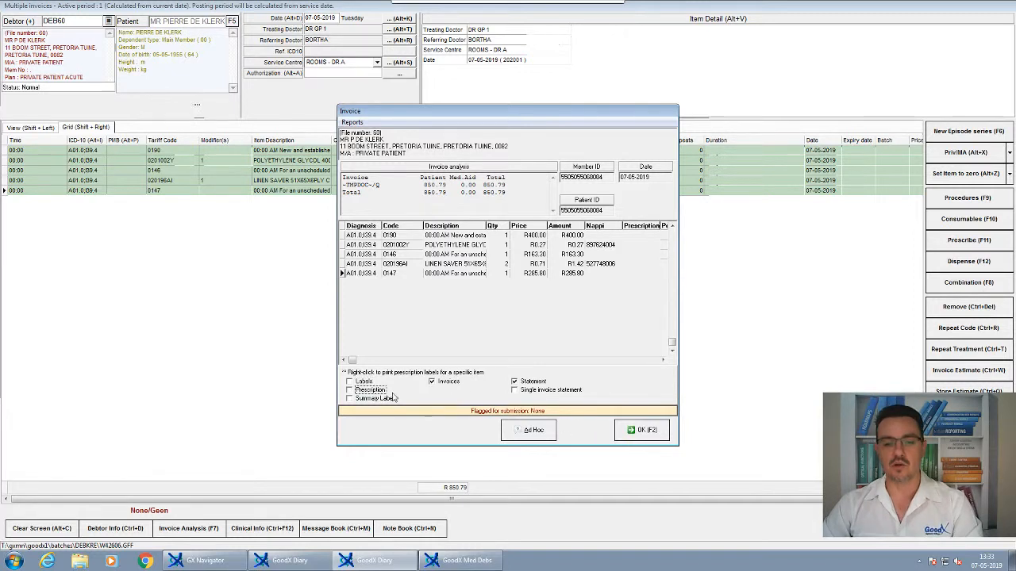
left_click(433, 381)
left_click(514, 381)
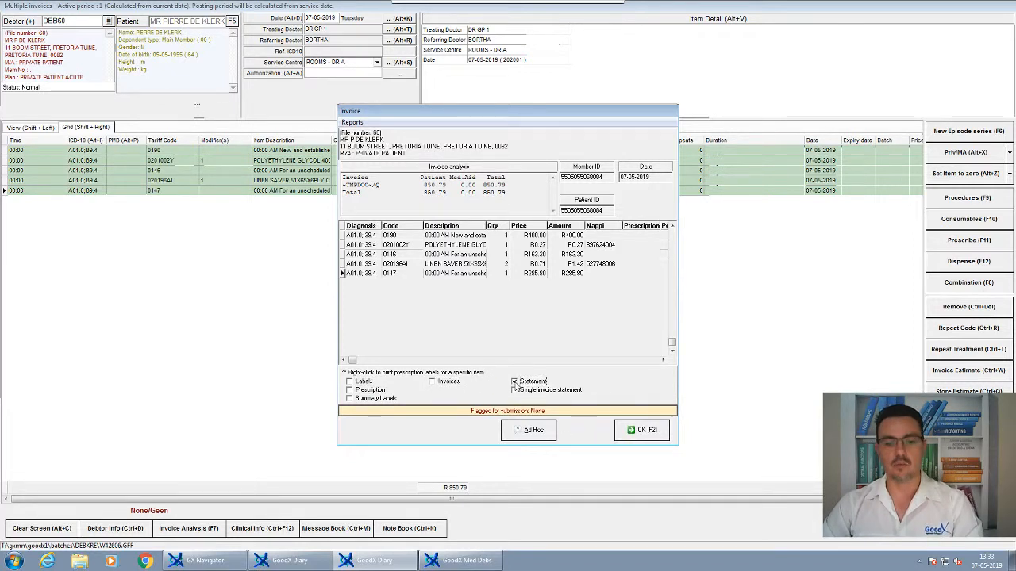
left_click(645, 429)
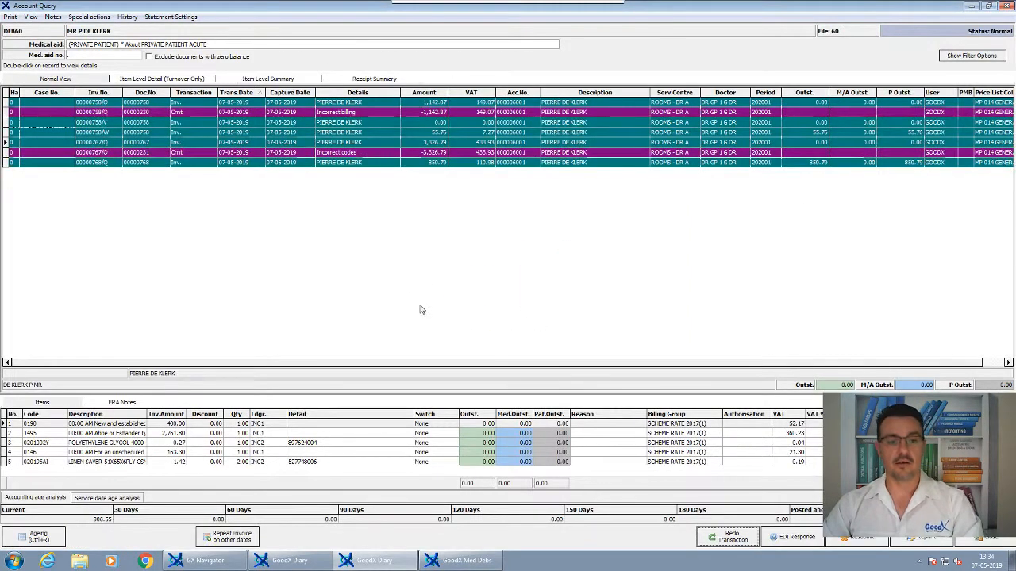
- Compare the redone invoice with its "Incorrect codes" credit note in the account enquiry
left_click(236, 144)
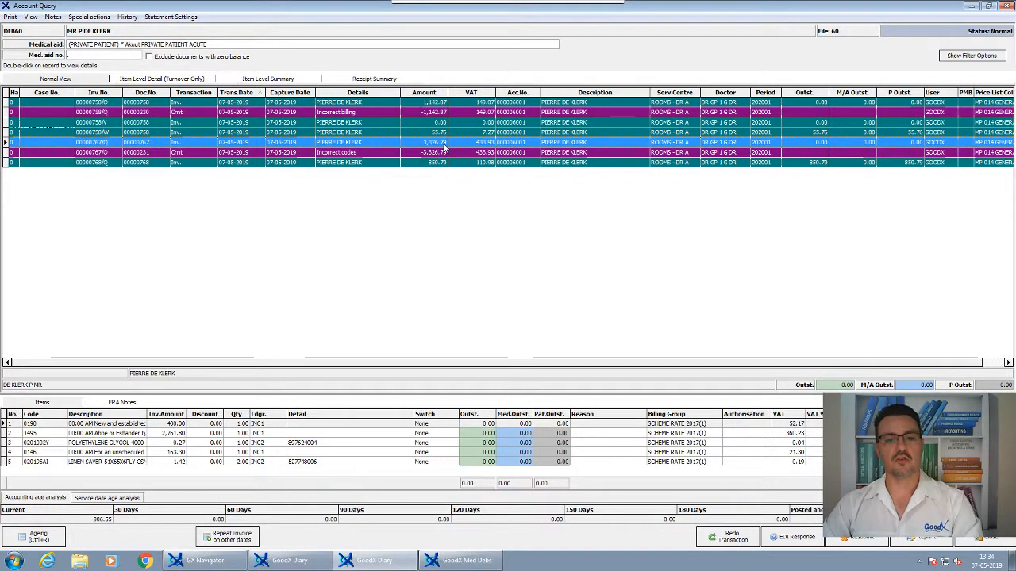
left_click(435, 155)
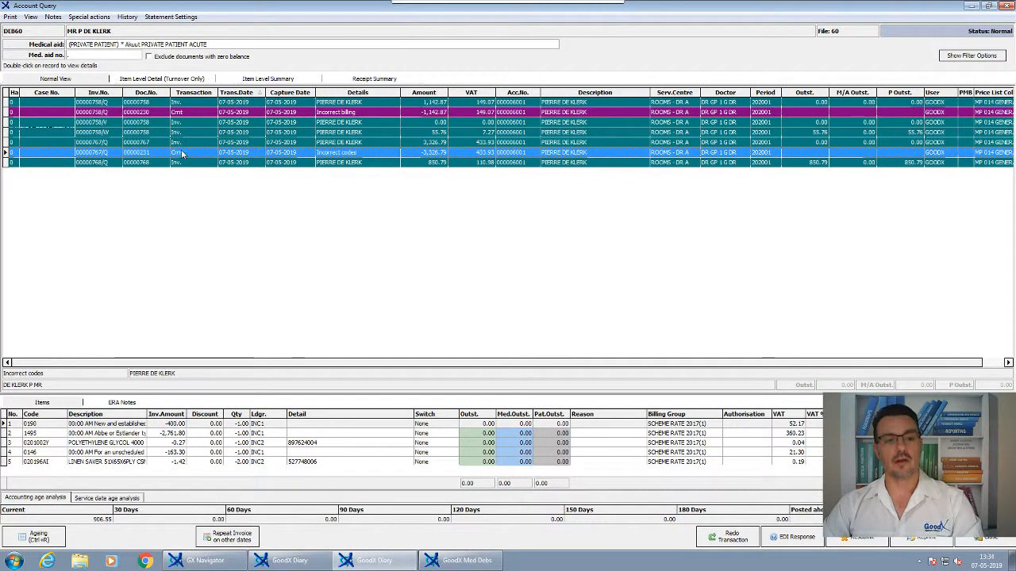
left_click(432, 145)
left_click(432, 151)
left_click(432, 144)
left_click(432, 151)
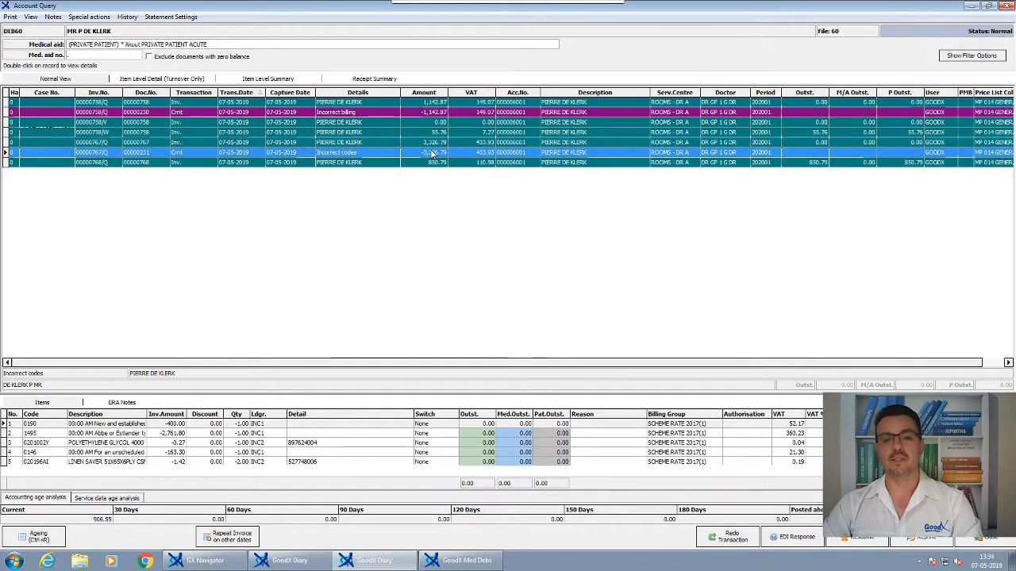
- Select the newly posted invoice in the account enquiry and review its item lines
left_click(386, 163)
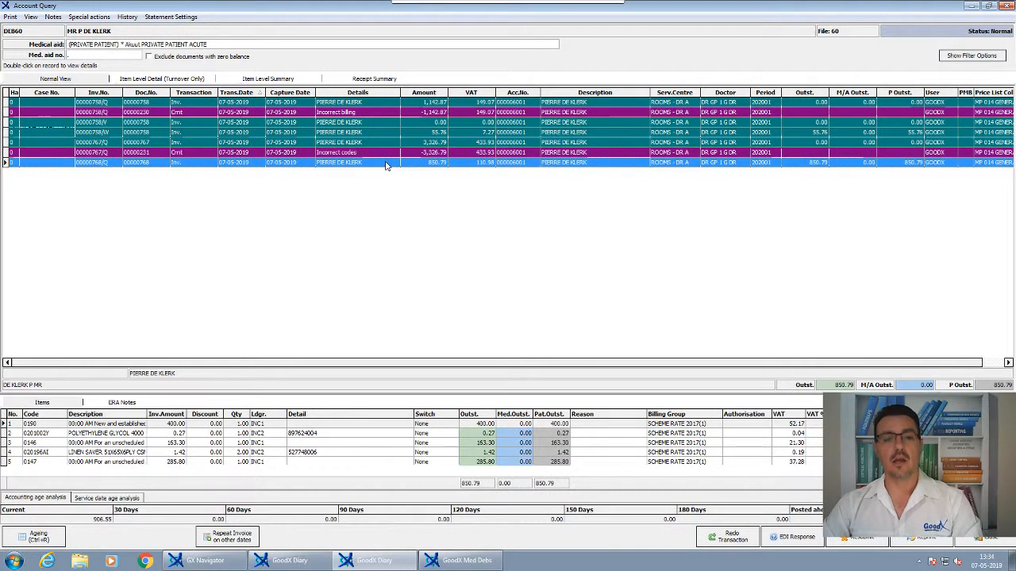
left_click(427, 452)
left_click(426, 443)
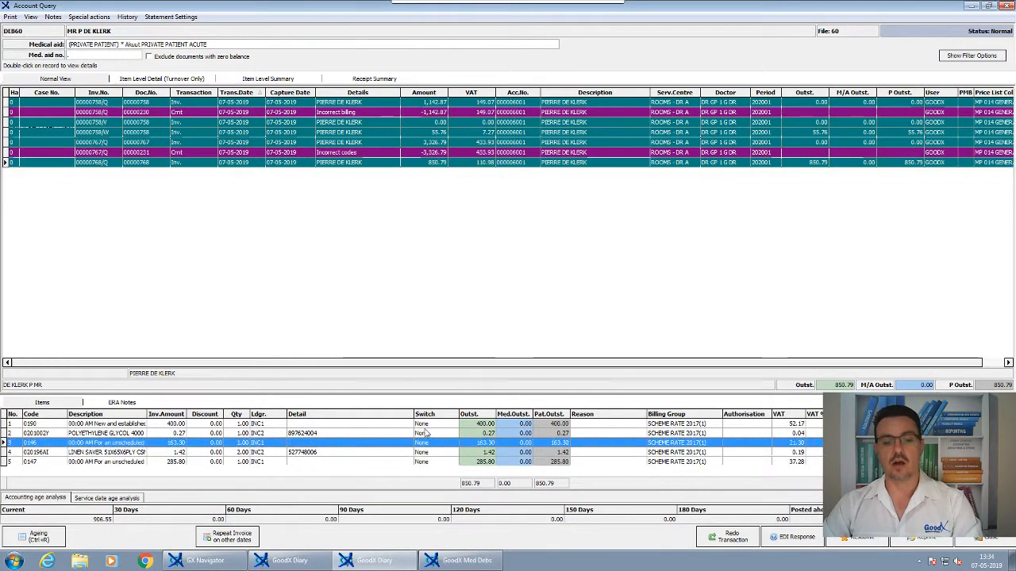
left_click(425, 433)
left_click(426, 425)
left_click(428, 433)
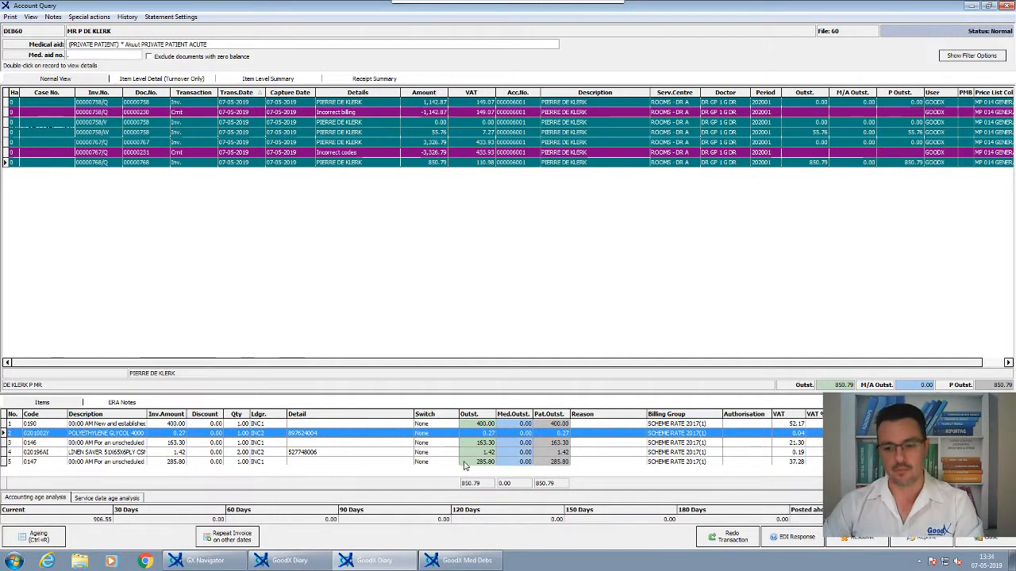
- Close the account enquiry and select the 09:00 patient in the Diary, pointing out the account enquiry option
left_click(973, 541)
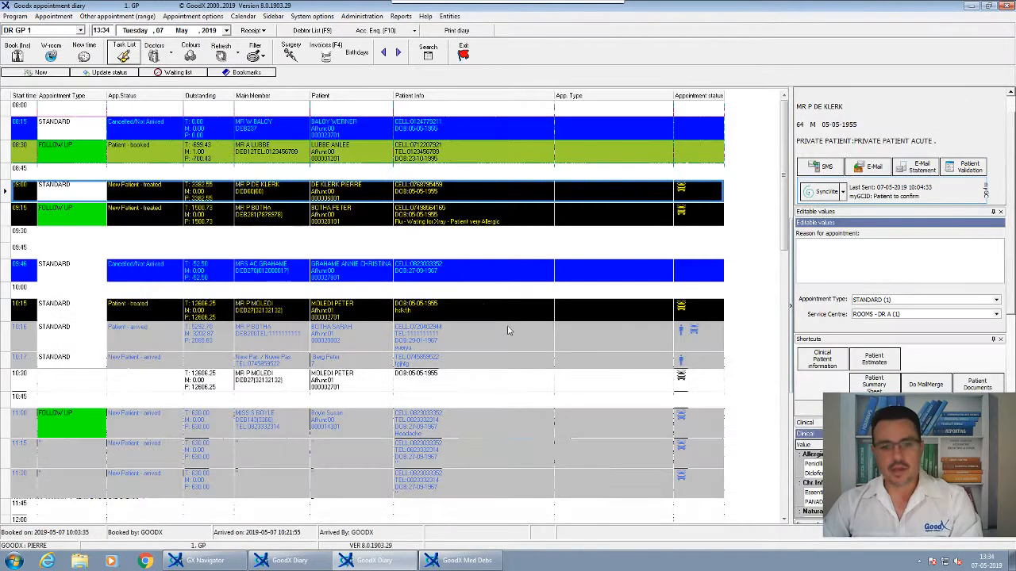
left_click(340, 195)
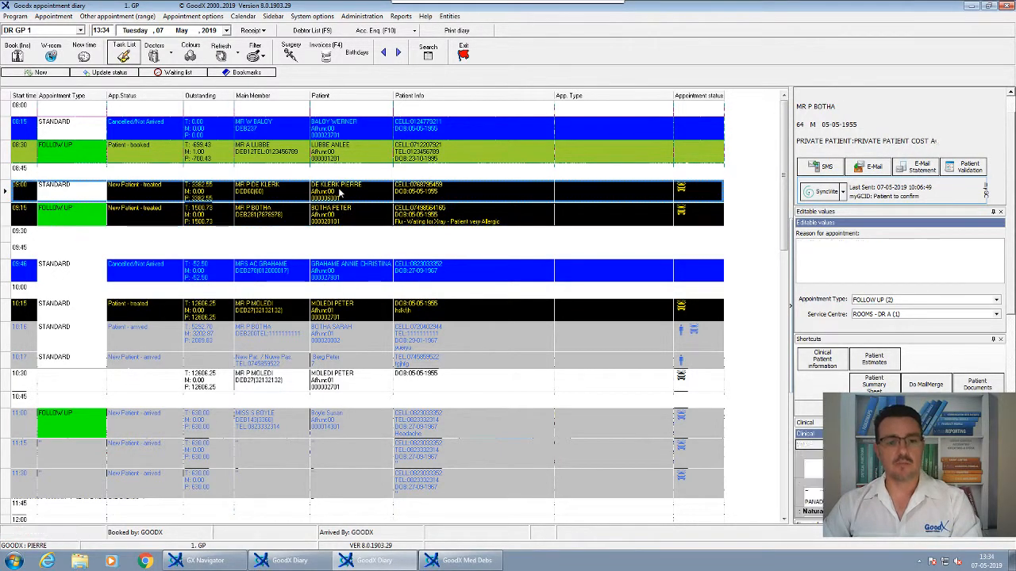
left_click(376, 33)
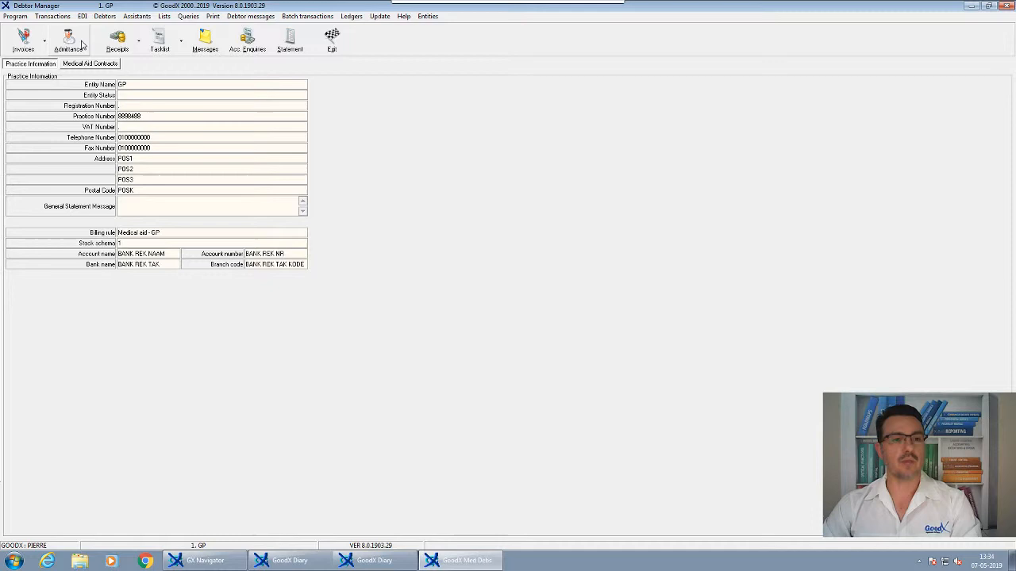
- Switch to GoodX Debtor Manager, open and exit the main member selection, and list the transaction options to locate Credit Notes (New Interface)
left_click(83, 45)
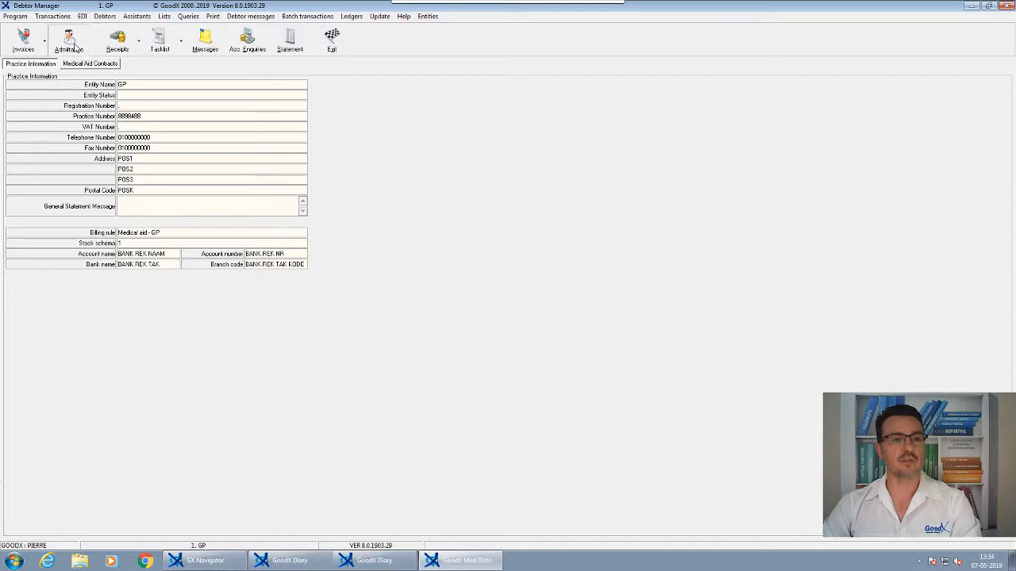
left_click(335, 242)
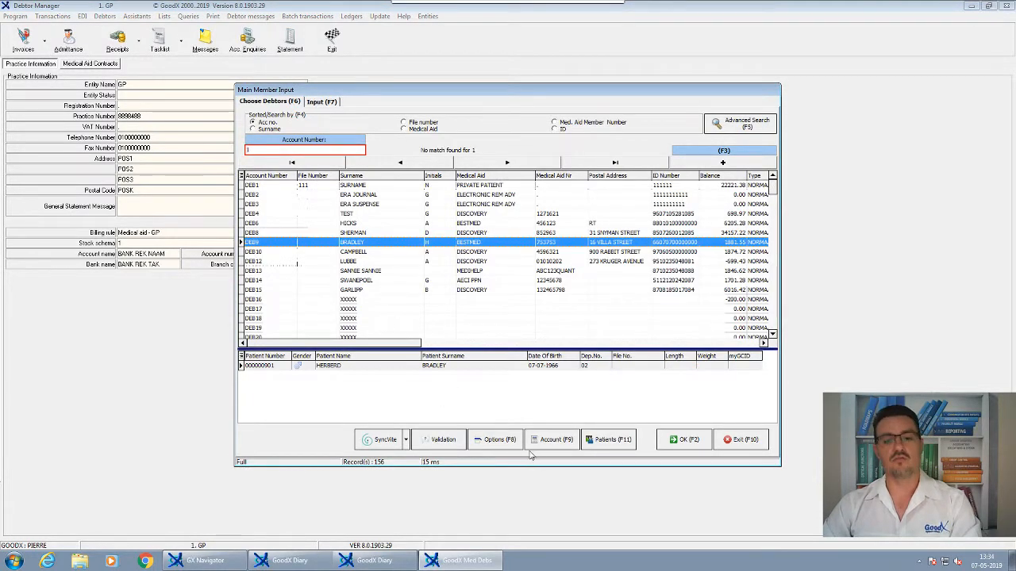
left_click(752, 440)
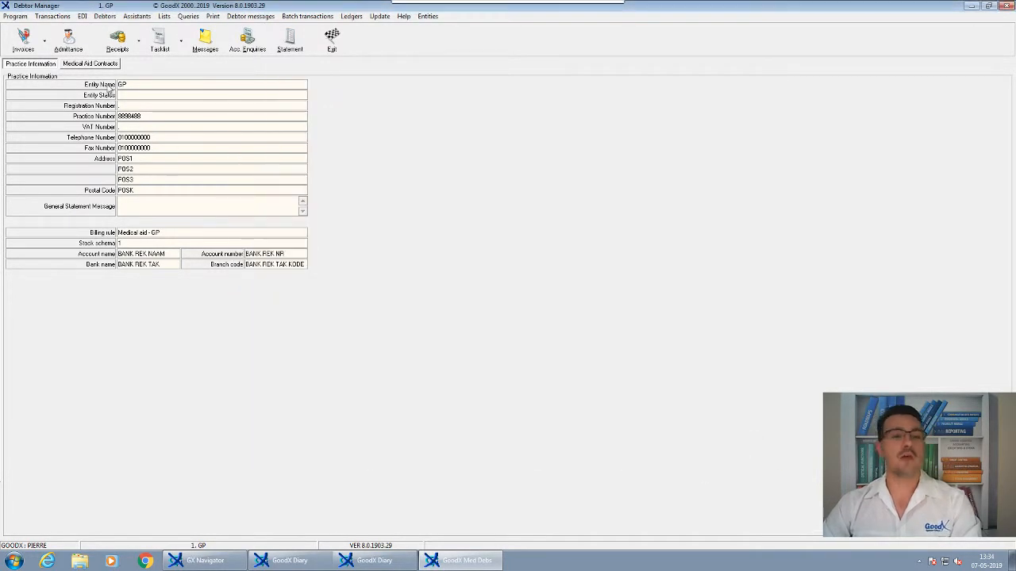
left_click(52, 16)
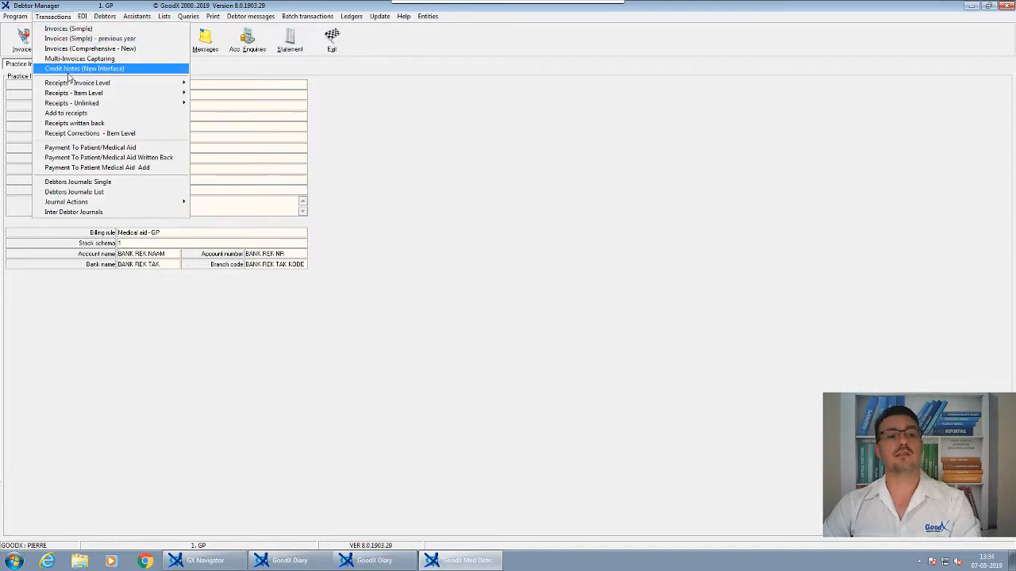